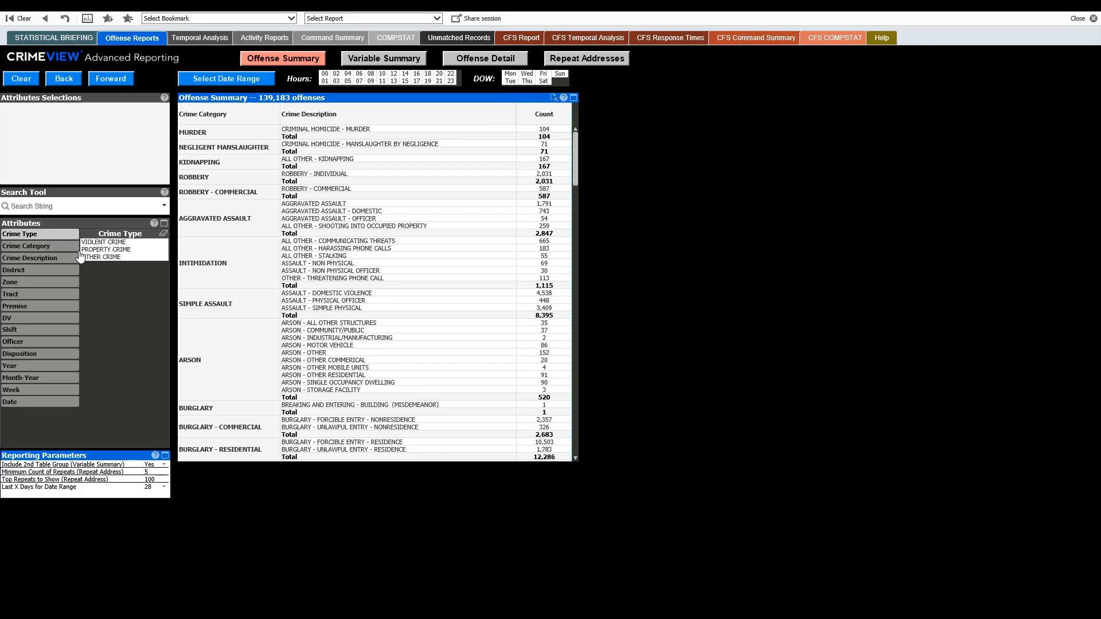
Filter the offense summary to violent crimes in district GPD2 for the previous 28 days
{"action": "left_click", "coordinate": [99, 242]}
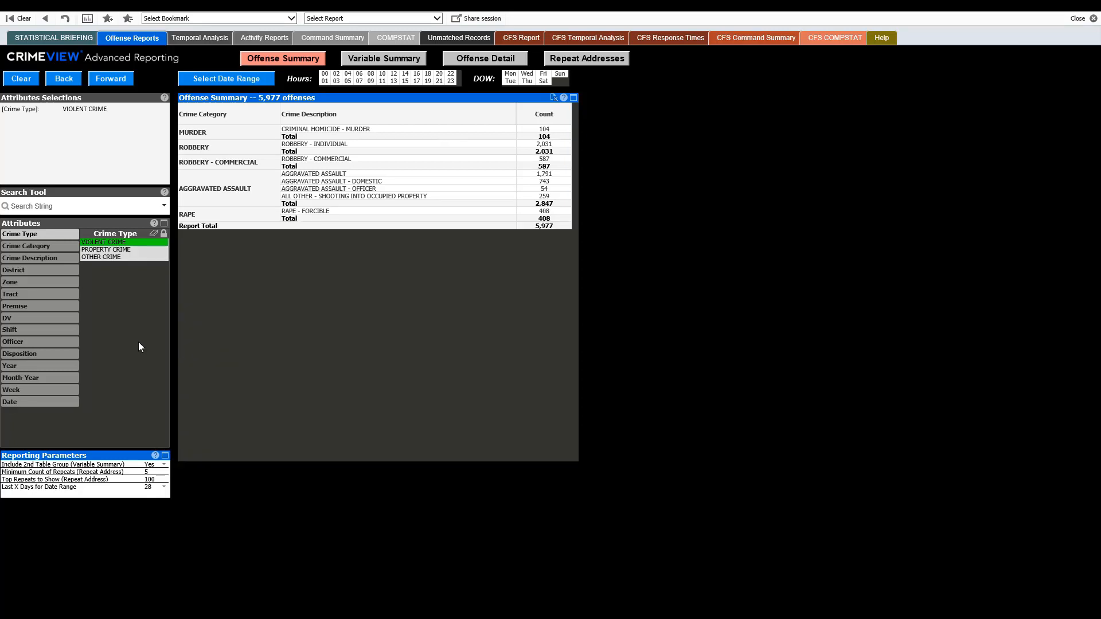
{"action": "left_click", "coordinate": [43, 271]}
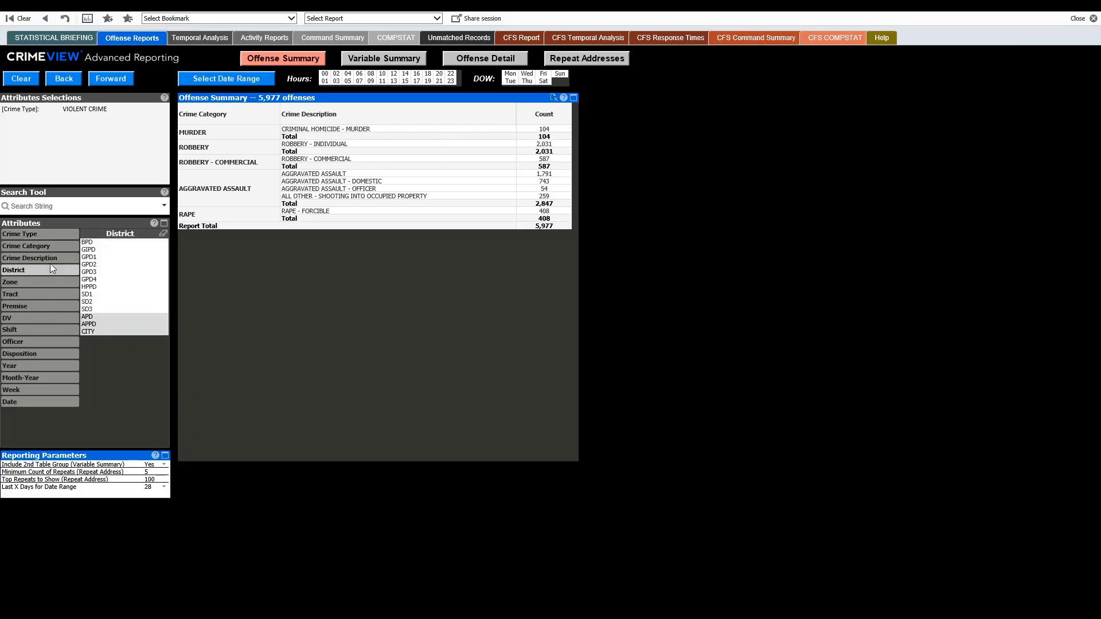
{"action": "left_click", "coordinate": [94, 265]}
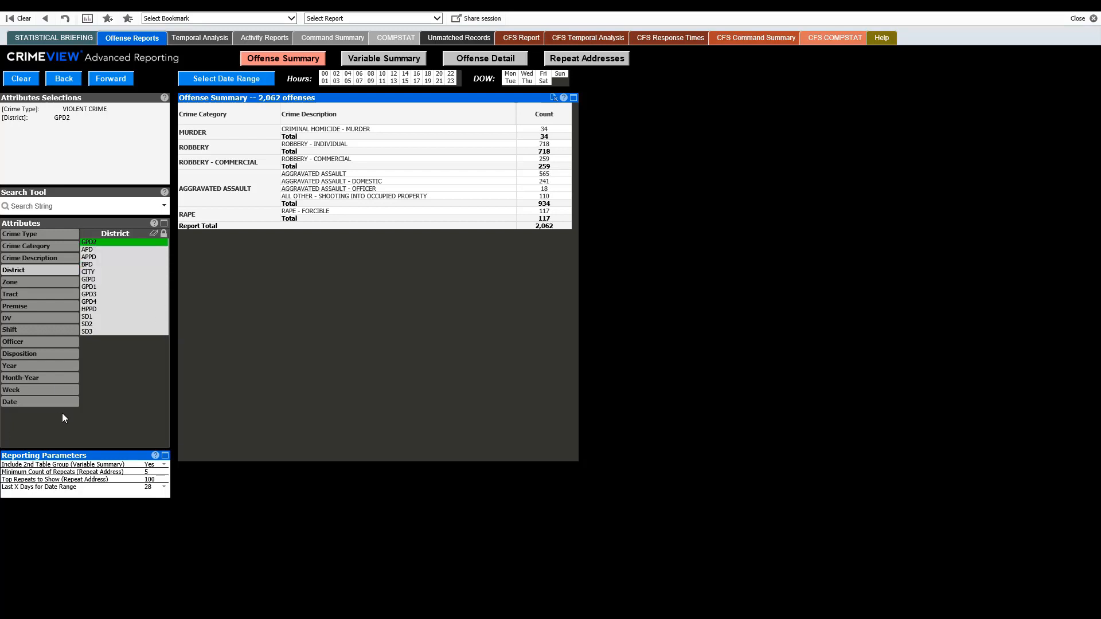
{"action": "left_click", "coordinate": [224, 80]}
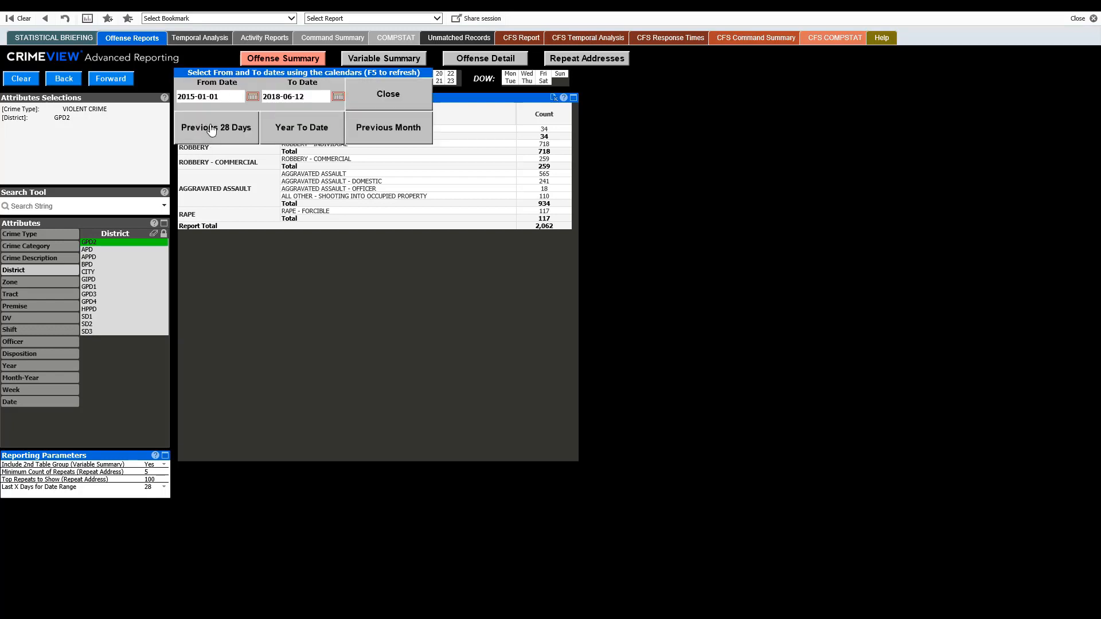
{"action": "left_click", "coordinate": [211, 132]}
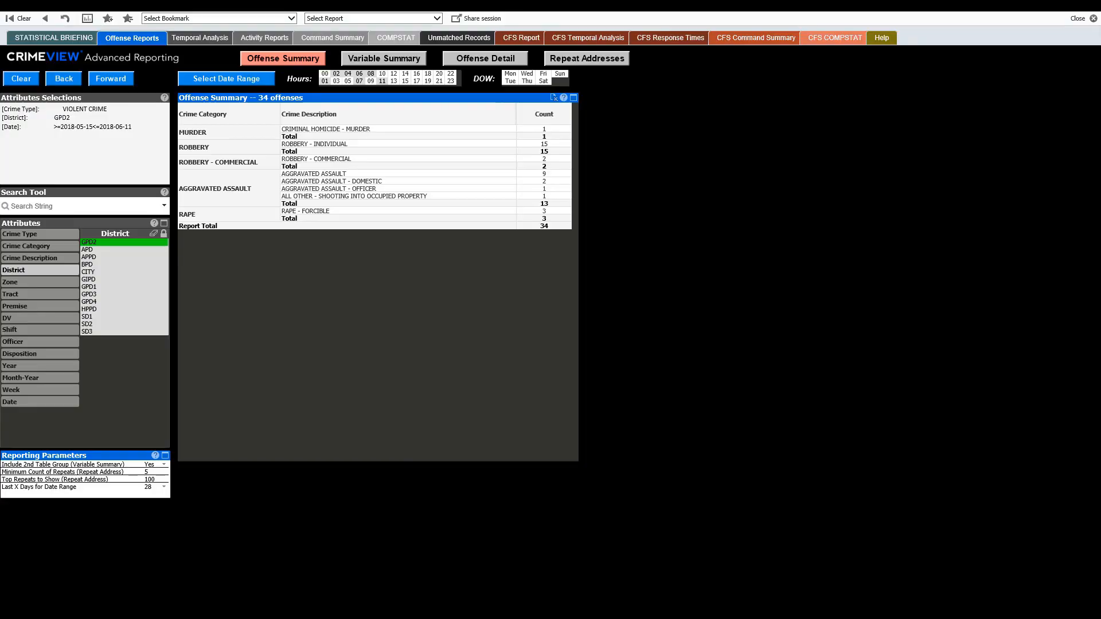
Examine which officers are associated with the current crime type, district and date selections
{"action": "left_click", "coordinate": [31, 342]}
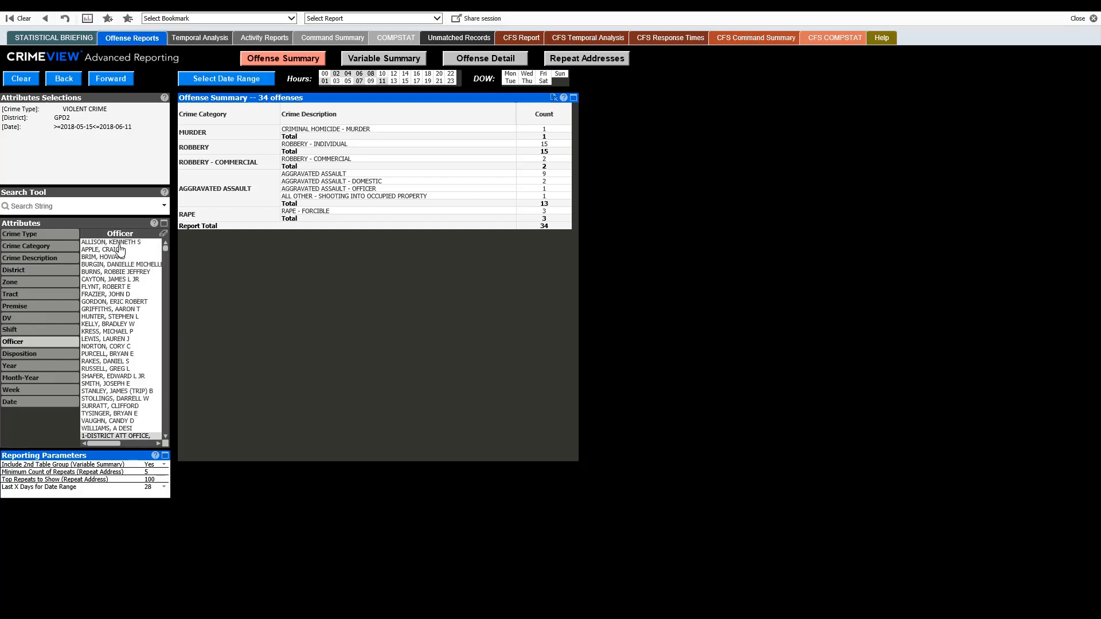
{"action": "scroll", "coordinate": [115, 313], "scroll_direction": "down", "scroll_amount": 2}
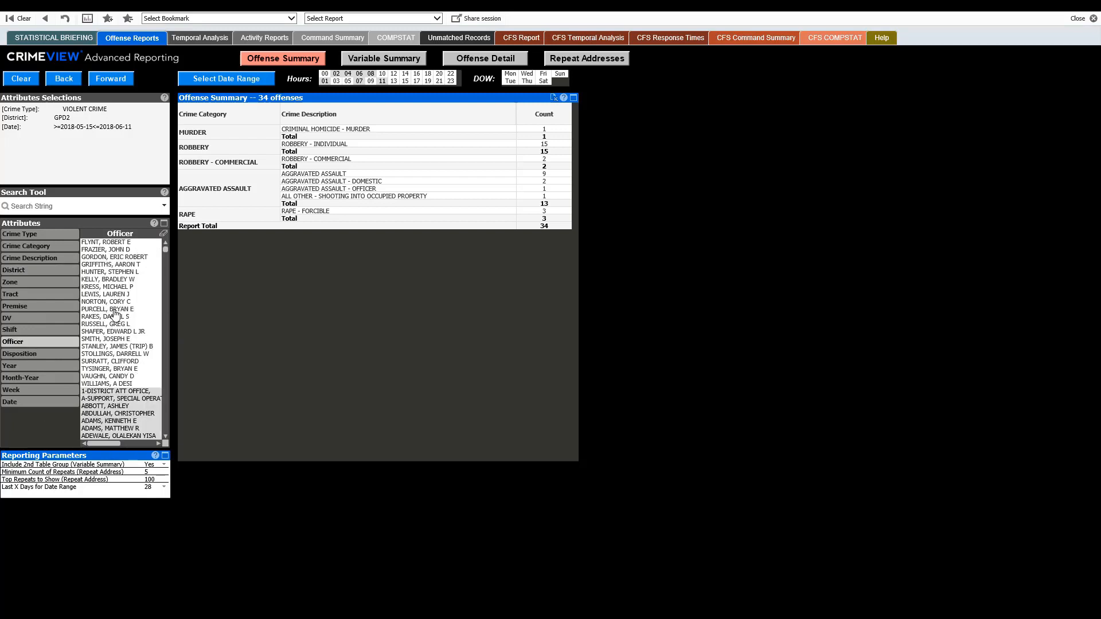
{"action": "scroll", "coordinate": [112, 335], "scroll_direction": "up", "scroll_amount": 1}
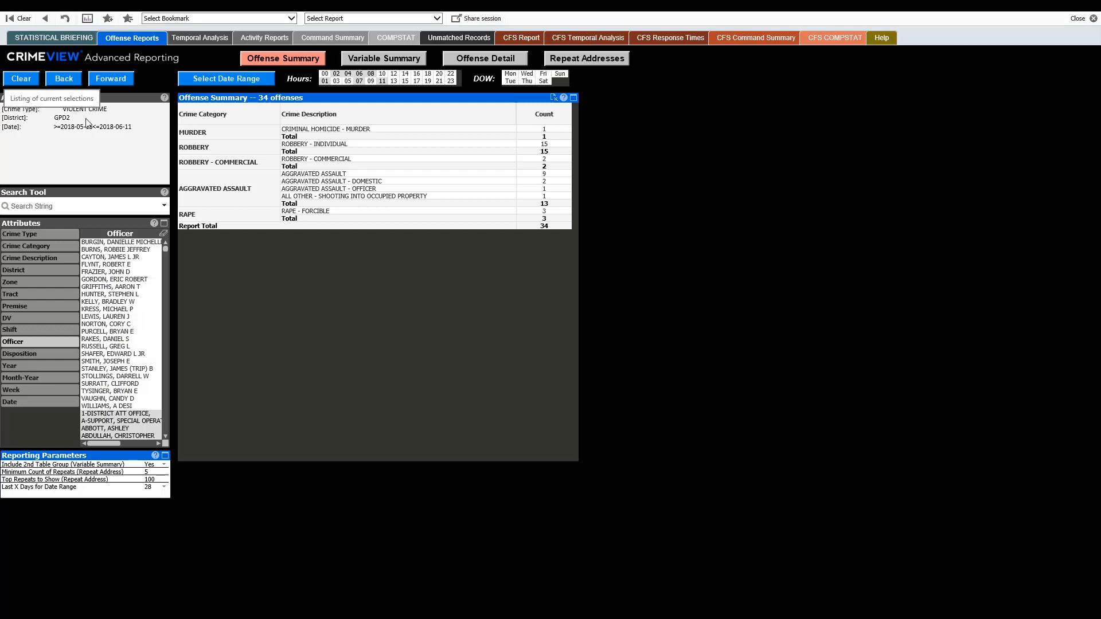
{"action": "scroll", "coordinate": [135, 371], "scroll_direction": "down", "scroll_amount": 2}
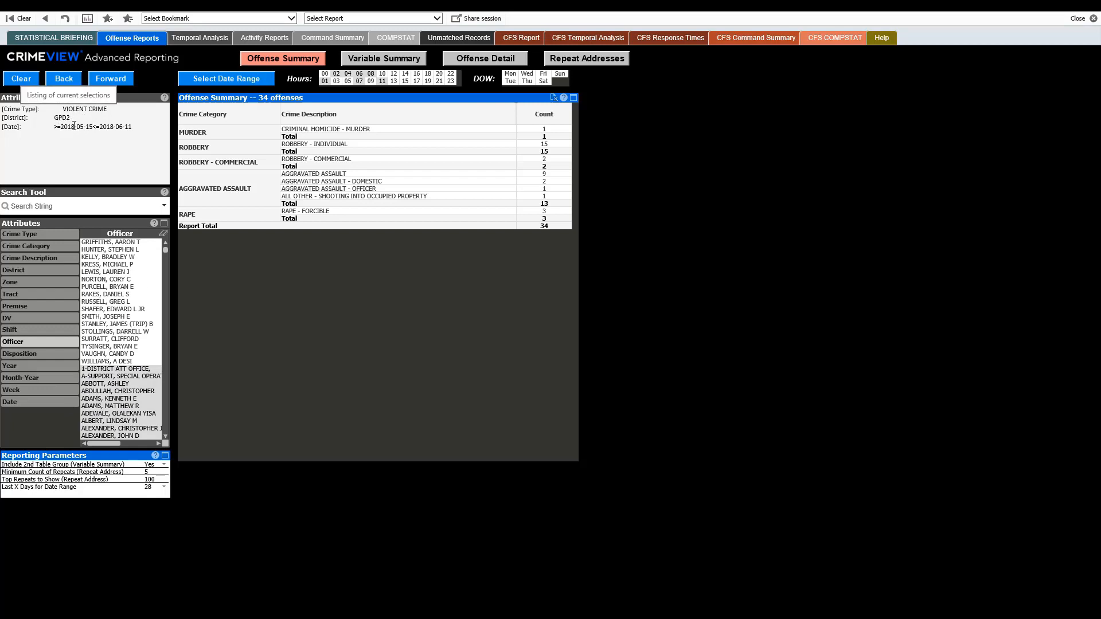
{"action": "scroll", "coordinate": [121, 310], "scroll_direction": "up", "scroll_amount": 3}
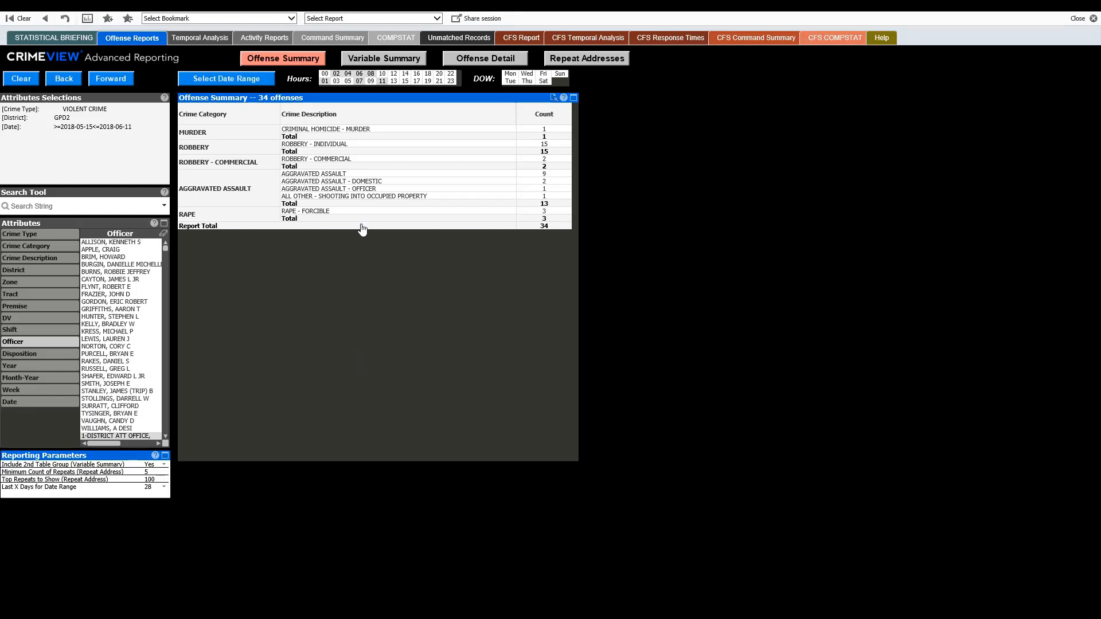
Generate the Offense Reports - Offense Summary report and review its results table and selection criteria pages
{"action": "left_click", "coordinate": [438, 19]}
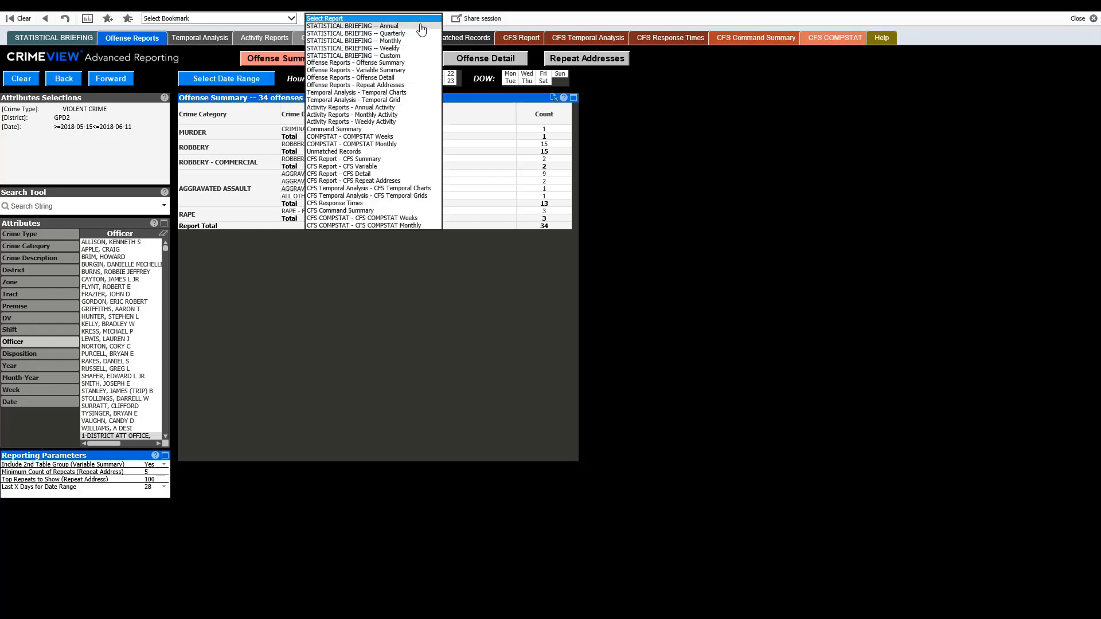
{"action": "left_click", "coordinate": [360, 63]}
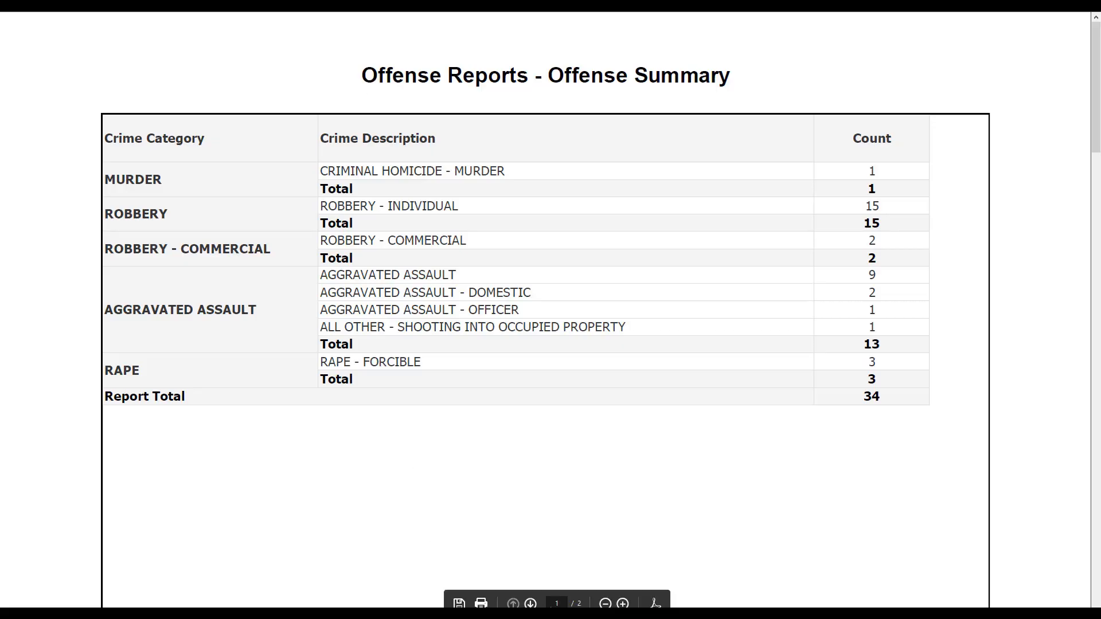
{"action": "left_click", "coordinate": [605, 603]}
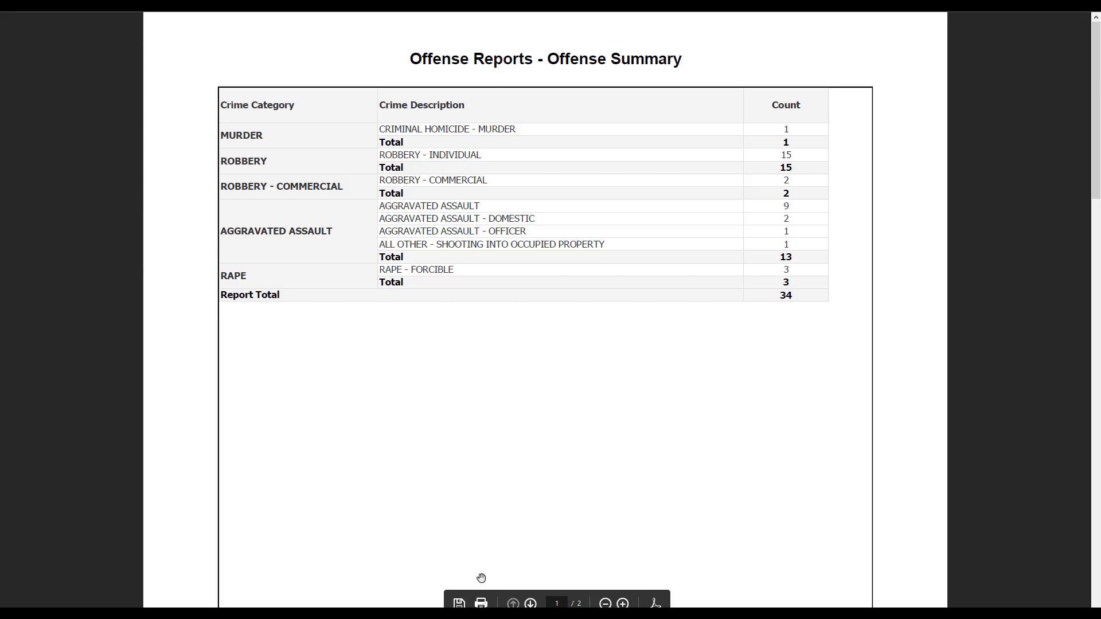
{"action": "scroll", "coordinate": [499, 287], "scroll_direction": "down", "scroll_amount": 2}
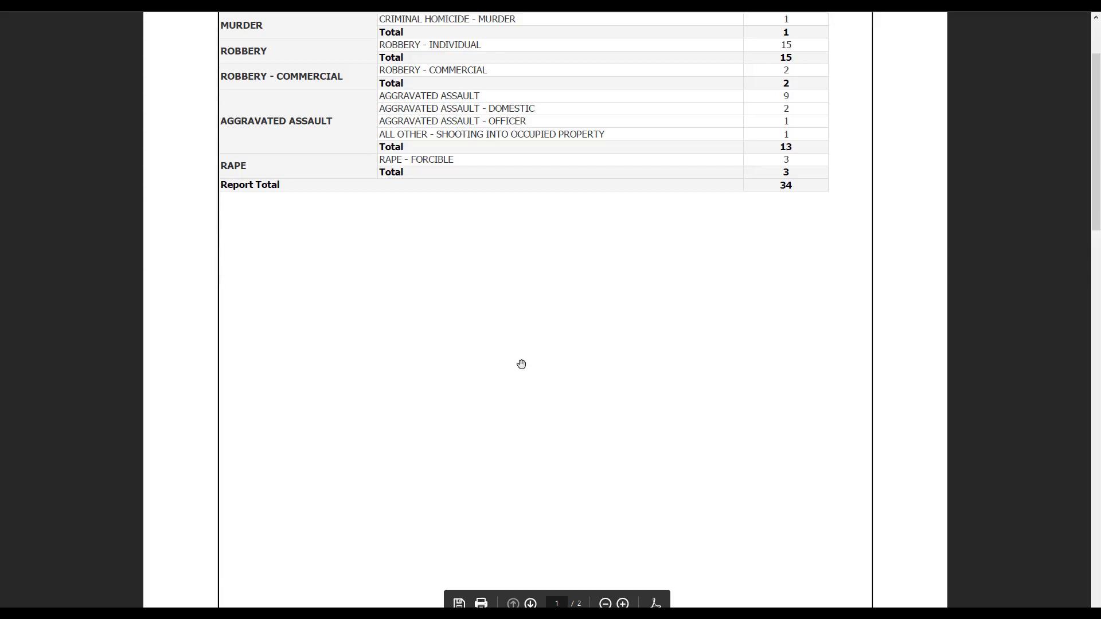
{"action": "scroll", "coordinate": [521, 364], "scroll_direction": "down", "scroll_amount": 10}
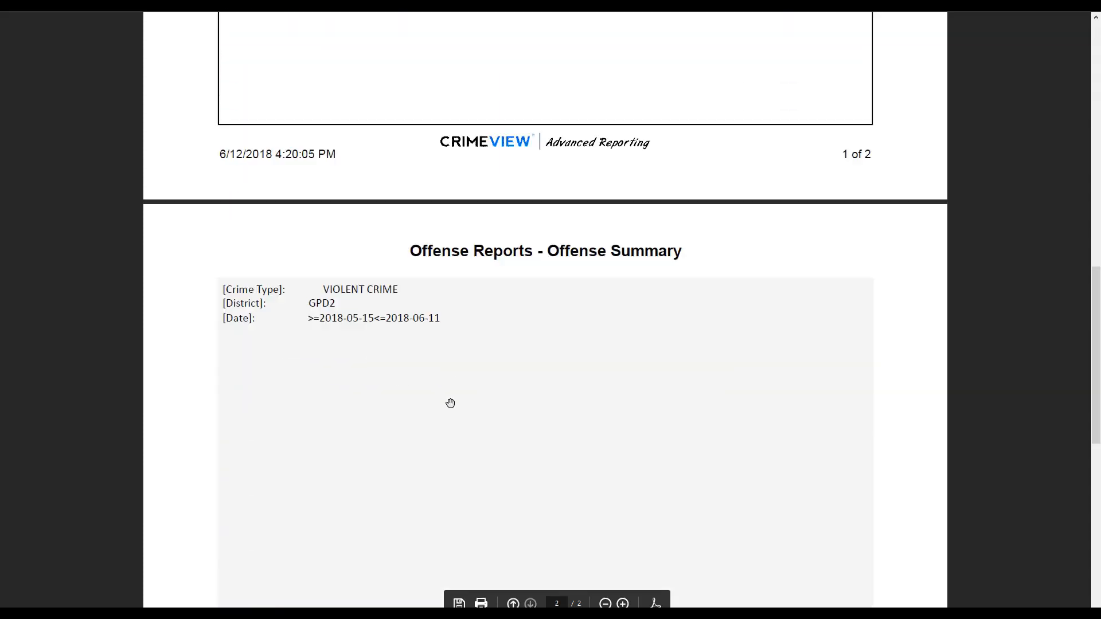
{"action": "scroll", "coordinate": [401, 373], "scroll_direction": "up", "scroll_amount": 8}
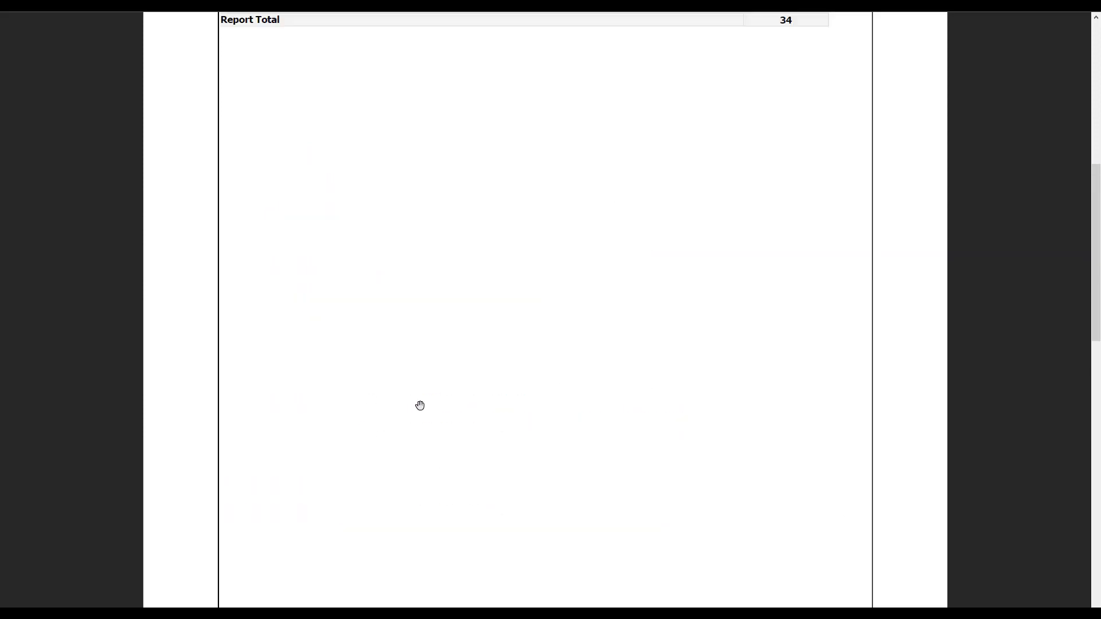
{"action": "scroll", "coordinate": [420, 405], "scroll_direction": "up", "scroll_amount": 3}
{"action": "mouse_move", "coordinate": [725, 19]}
{"action": "left_click", "coordinate": [609, 23]}
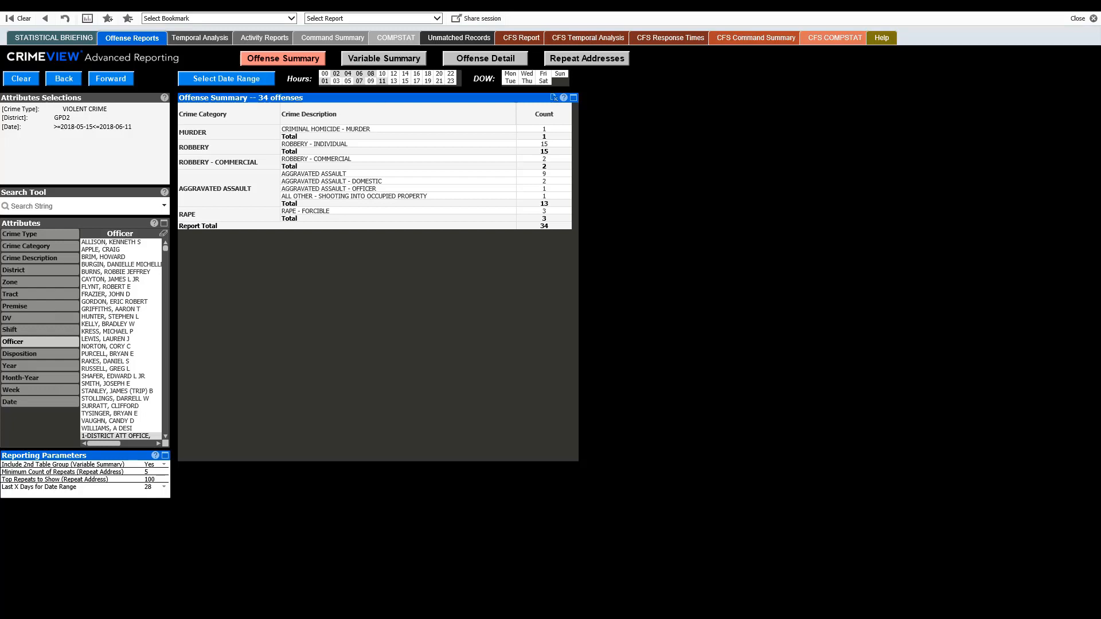
Clear all selections for the Variable Summary and set its second grouping column to Crime Category
{"action": "left_click", "coordinate": [384, 58]}
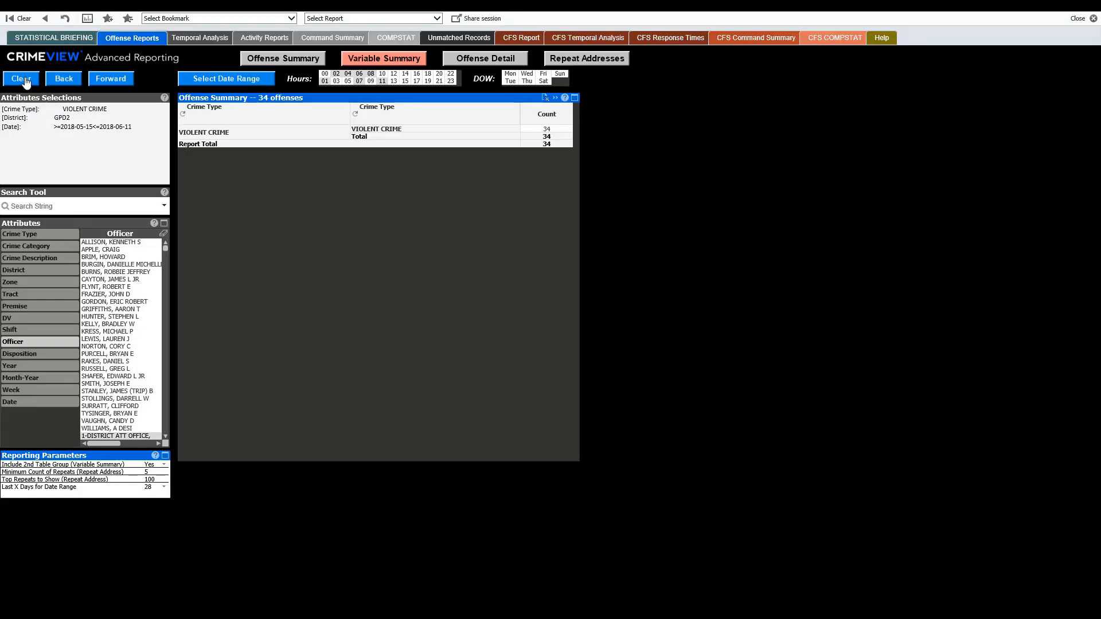
{"action": "left_click", "coordinate": [22, 79]}
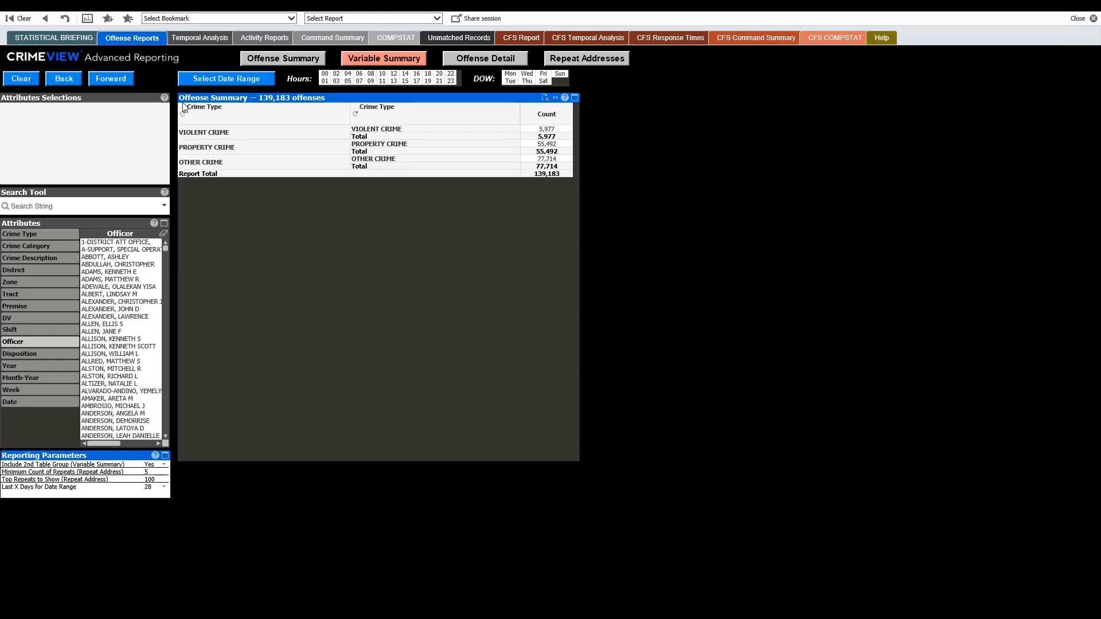
{"action": "left_click_drag", "start_coordinate": [210, 116], "coordinate": [354, 118]}
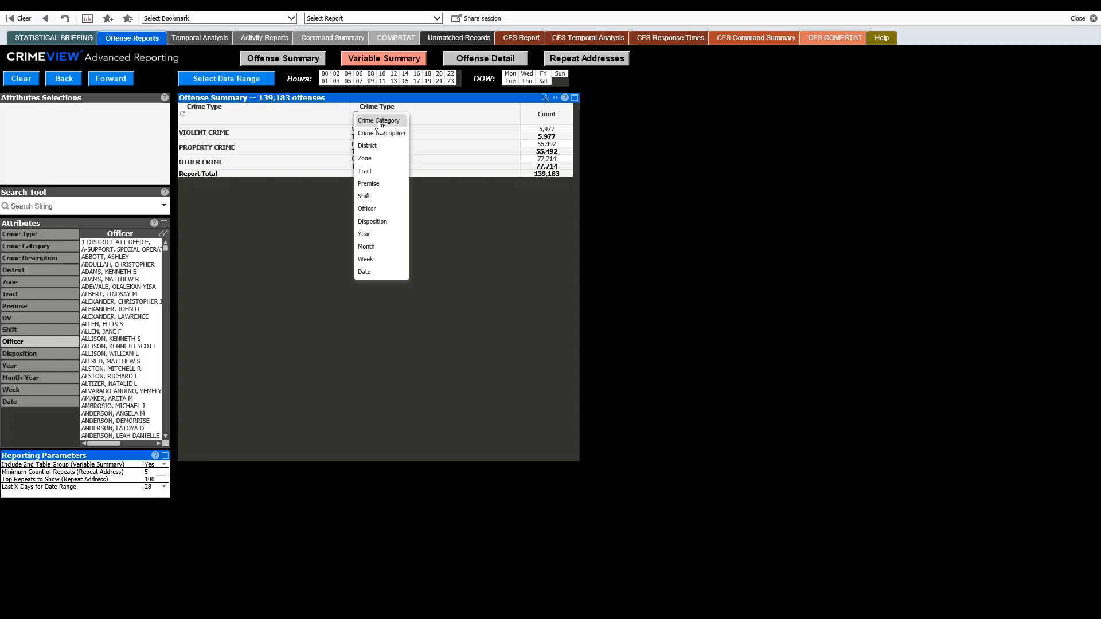
{"action": "left_click", "coordinate": [377, 124]}
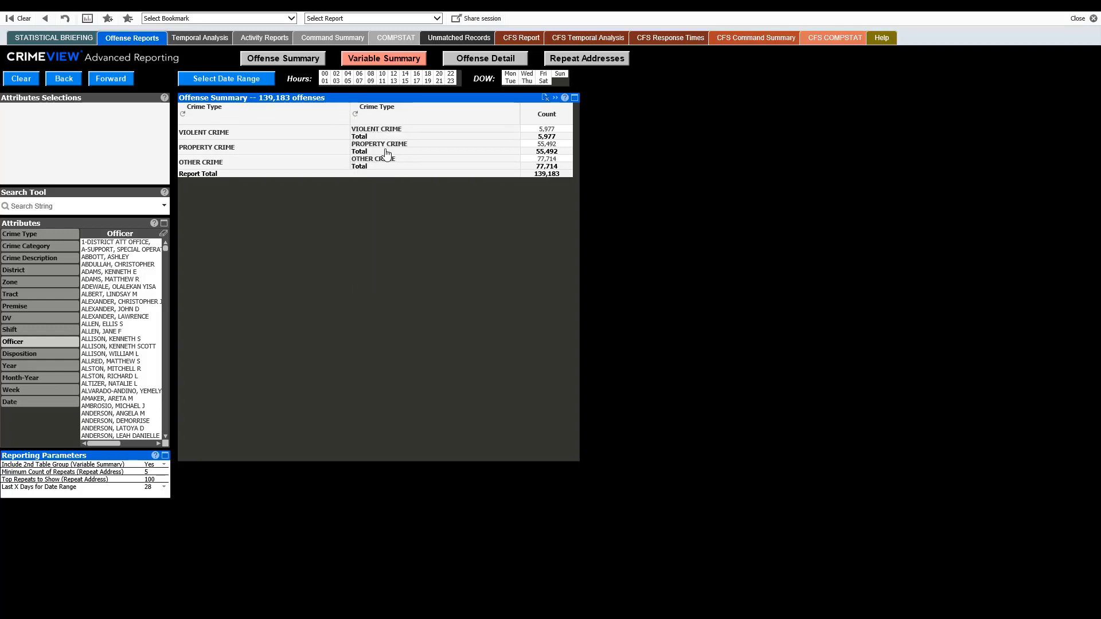
Filter the Variable Summary to property crimes in the previous month
{"action": "left_click", "coordinate": [20, 236]}
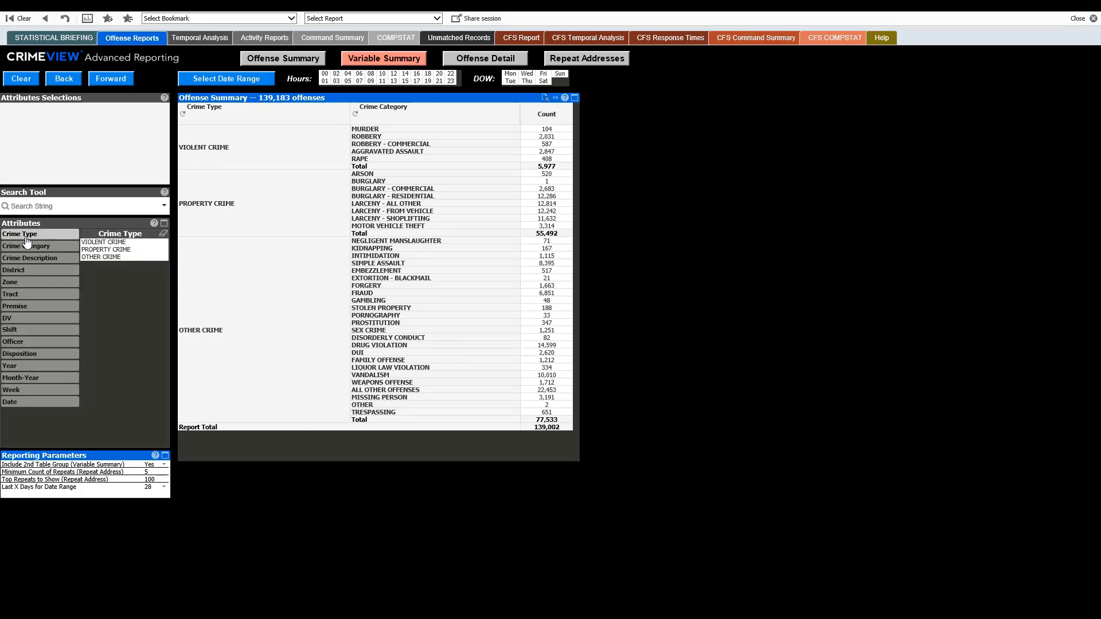
{"action": "left_click", "coordinate": [101, 250]}
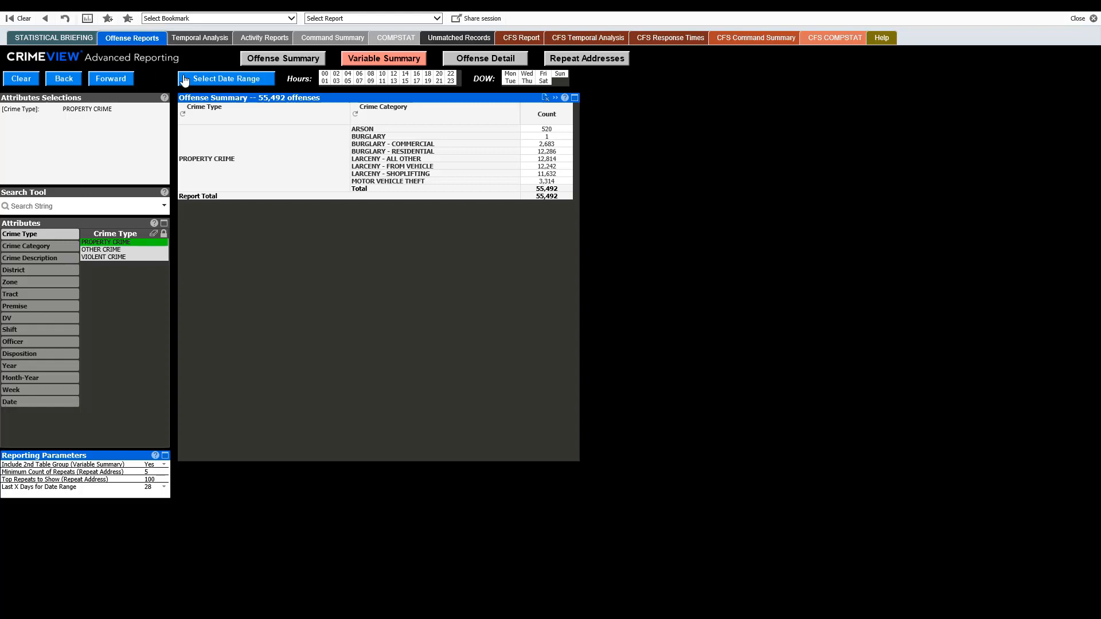
{"action": "left_click", "coordinate": [204, 82]}
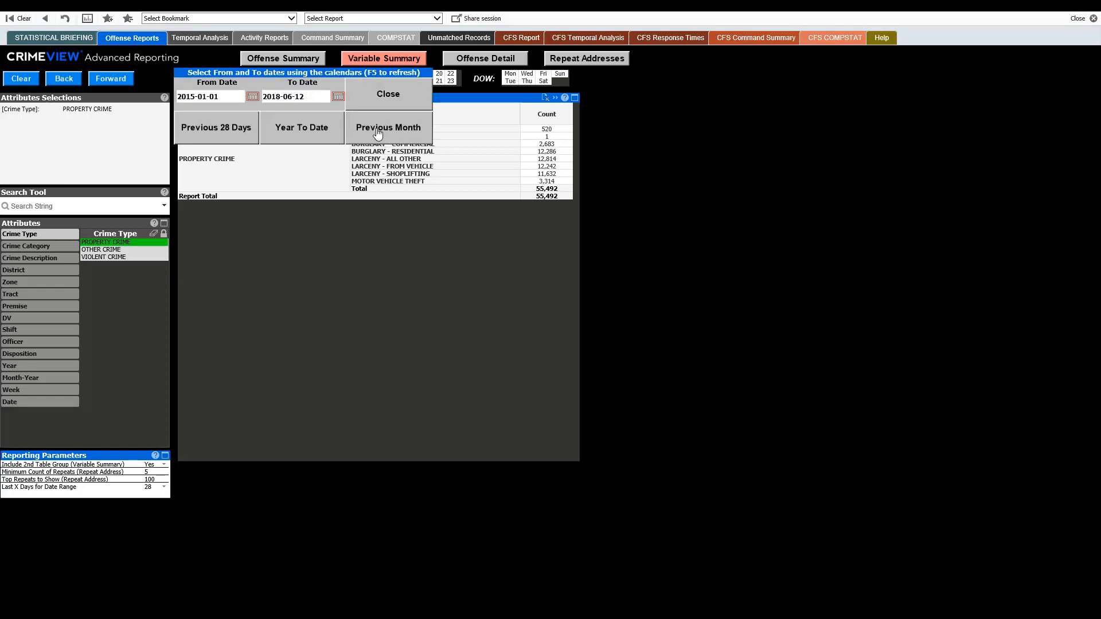
{"action": "left_click", "coordinate": [378, 134]}
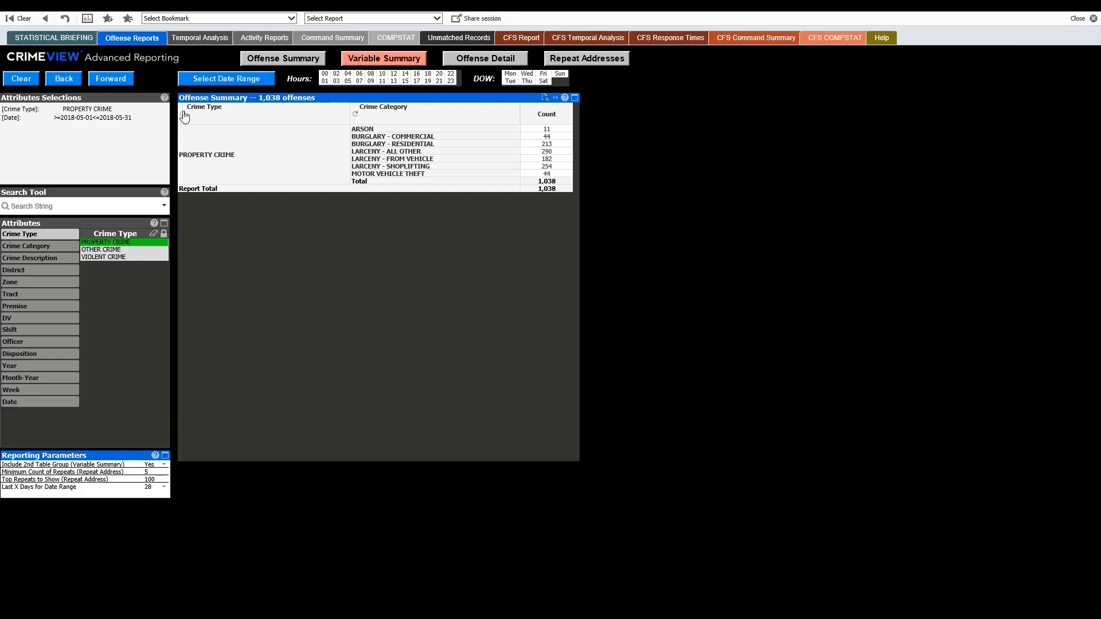
Set the first grouping column to District and limit the districts to GPD1, GPD2, GPD3 and GPD4
{"action": "left_click", "coordinate": [183, 115]}
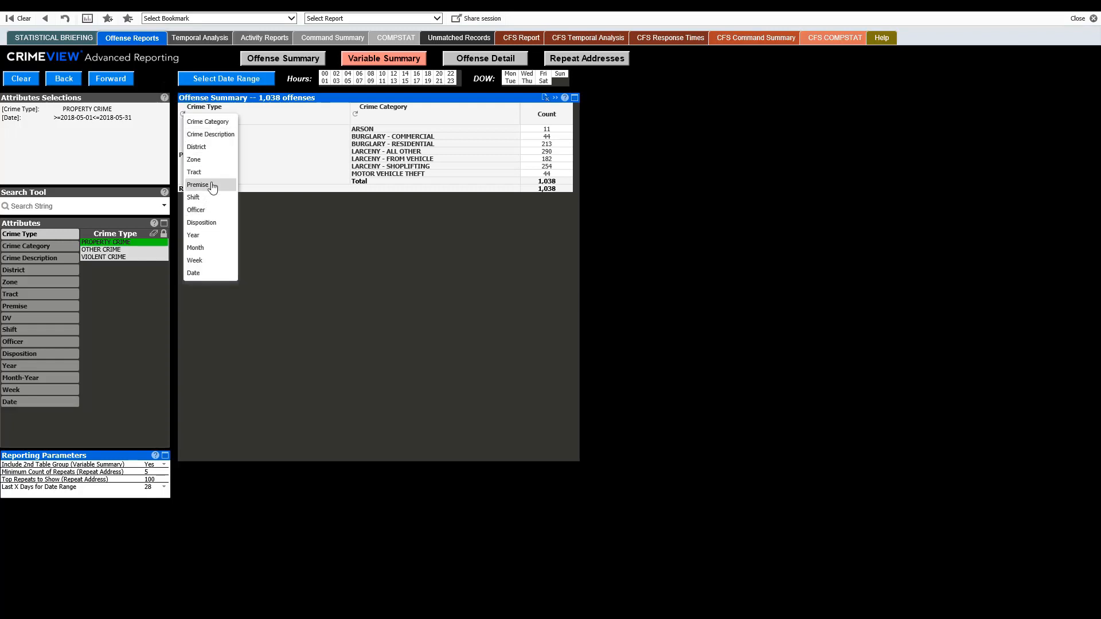
{"action": "left_click", "coordinate": [206, 148]}
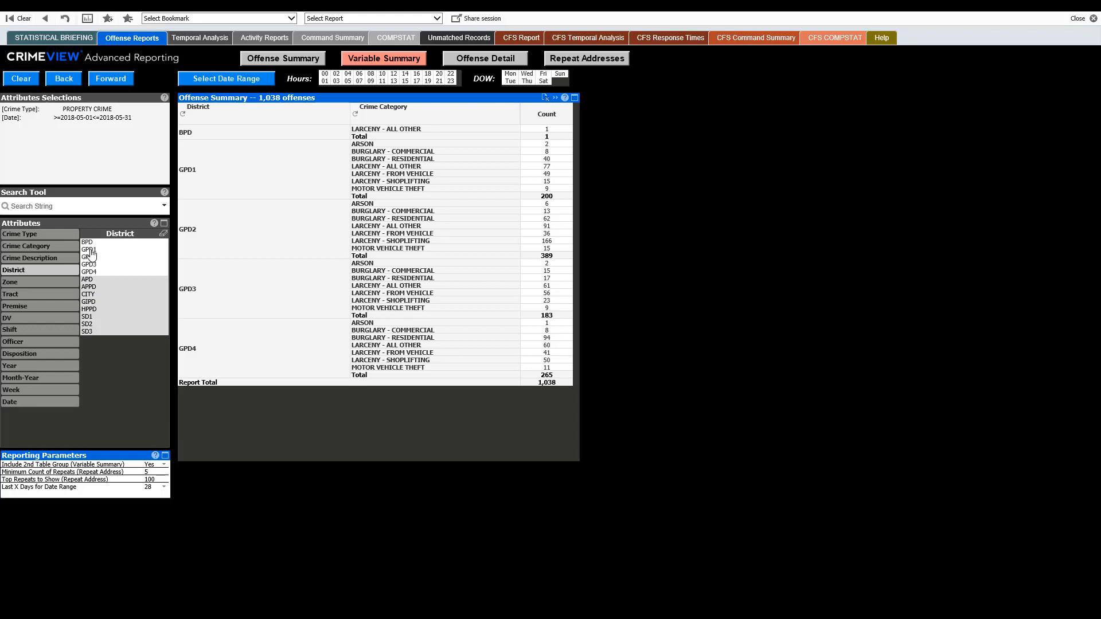
{"action": "left_click", "coordinate": [91, 250]}
{"action": "left_click_drag", "start_coordinate": [92, 254], "coordinate": [91, 272]}
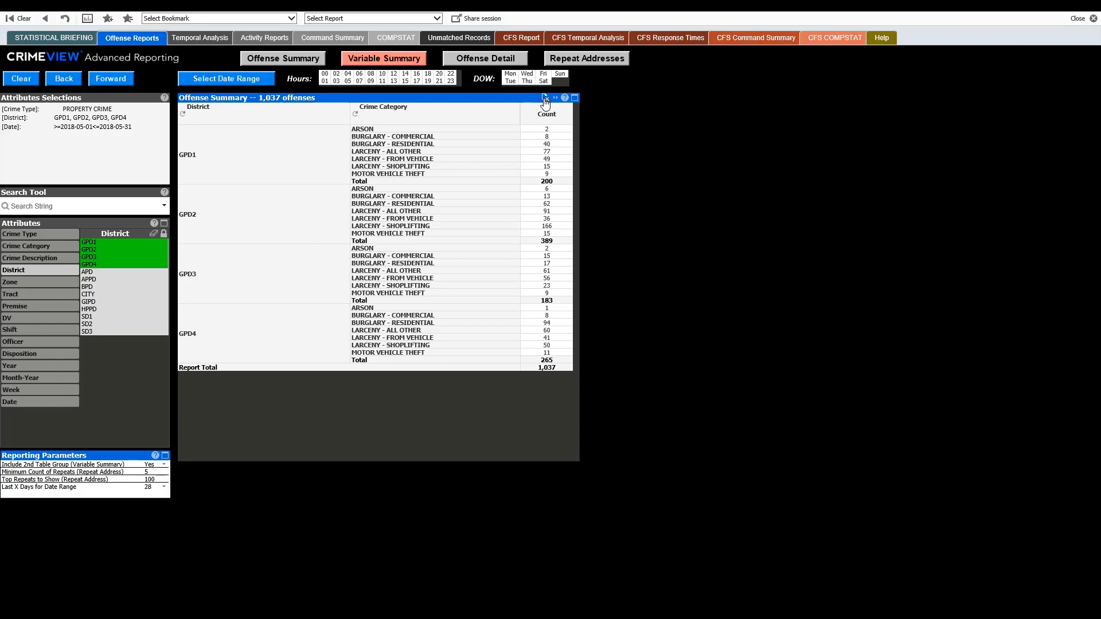
Export the district summary table to Excel and set Include 2nd Table Group to No for the Variable Summary
{"action": "left_click", "coordinate": [545, 100]}
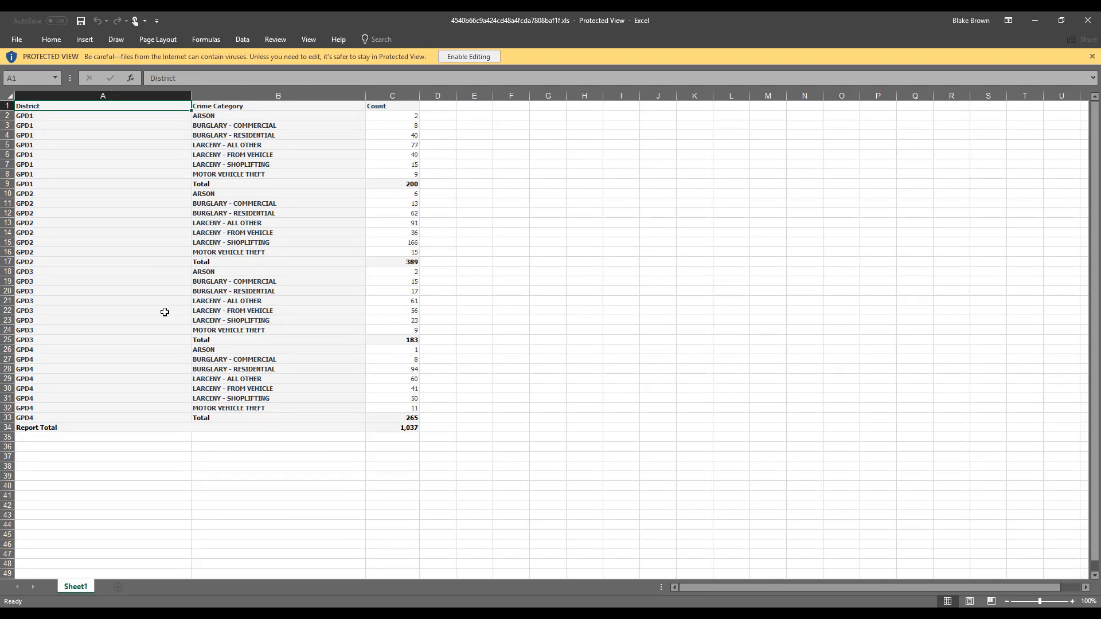
{"action": "left_click", "coordinate": [1036, 20]}
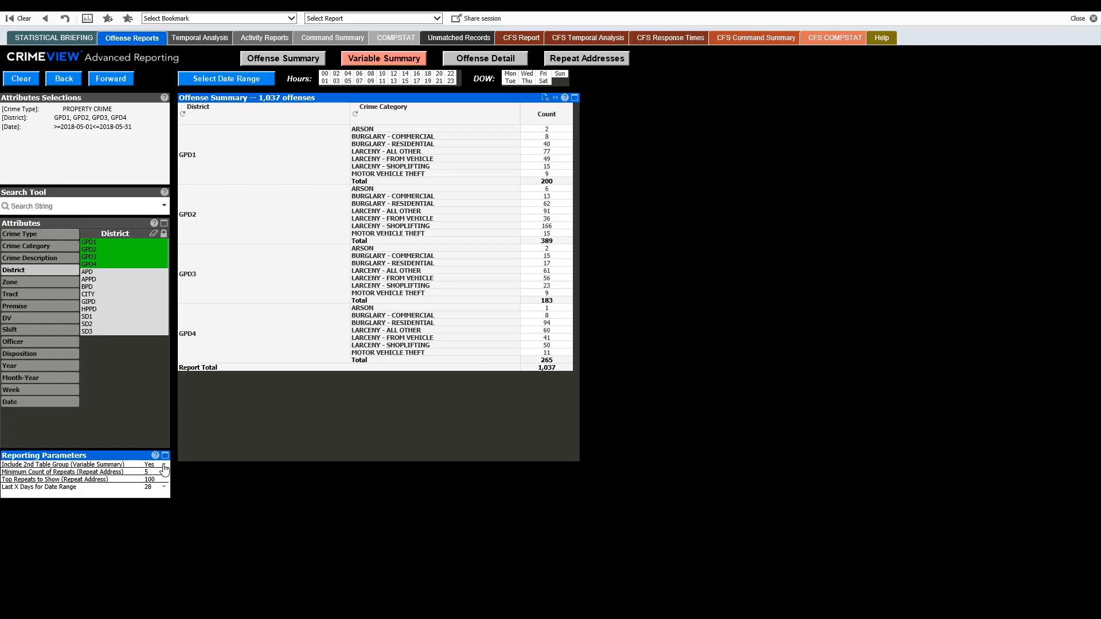
{"action": "left_click", "coordinate": [164, 469]}
{"action": "left_click", "coordinate": [151, 472]}
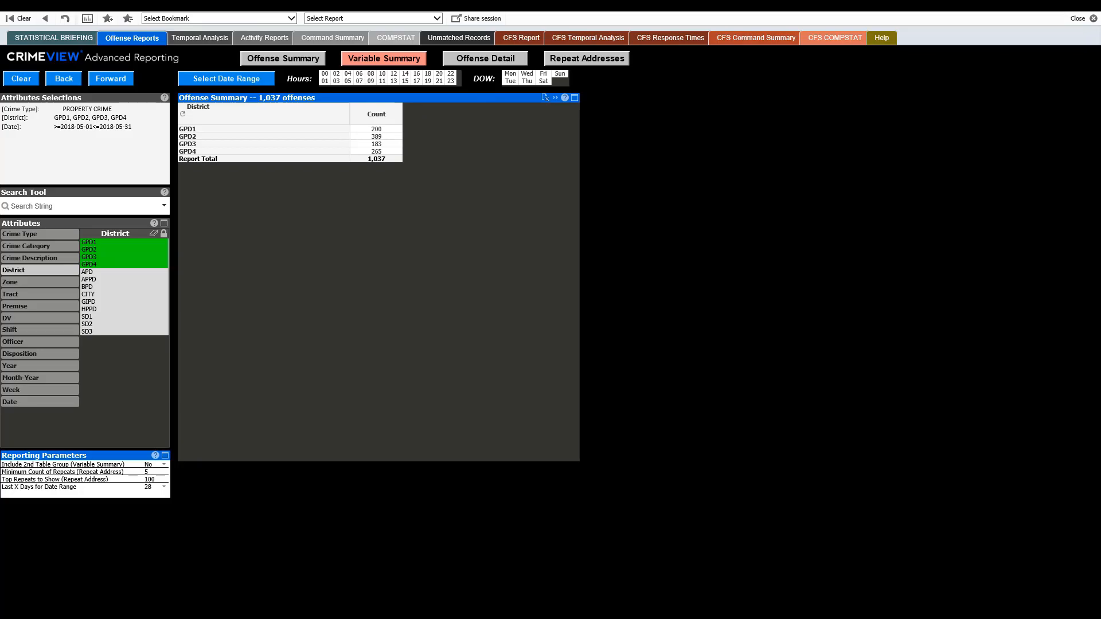
View the Offense Detail report with its MO and evidence columns shown, and hide those columns again
{"action": "left_click", "coordinate": [485, 59]}
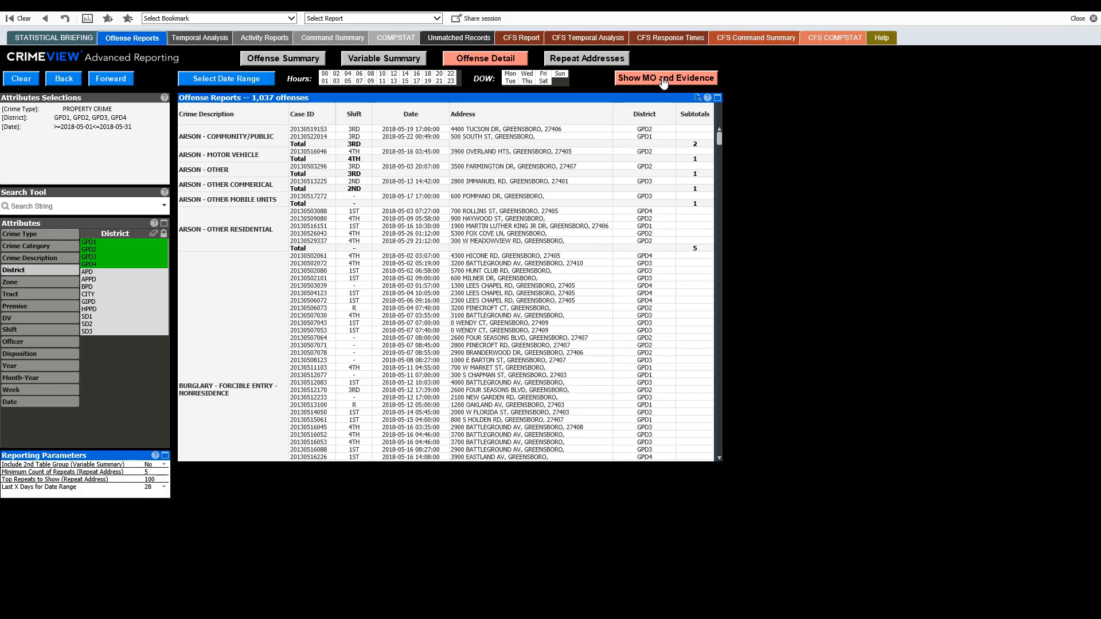
{"action": "left_click", "coordinate": [663, 80]}
{"action": "left_click_drag", "start_coordinate": [526, 460], "coordinate": [494, 461]}
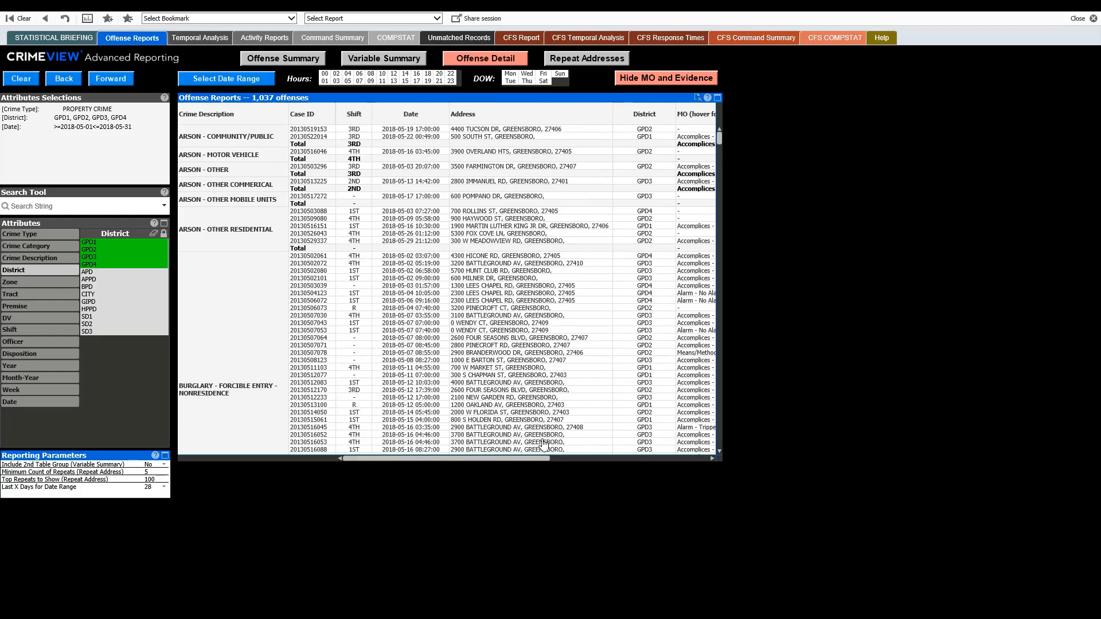
{"action": "left_click", "coordinate": [673, 82]}
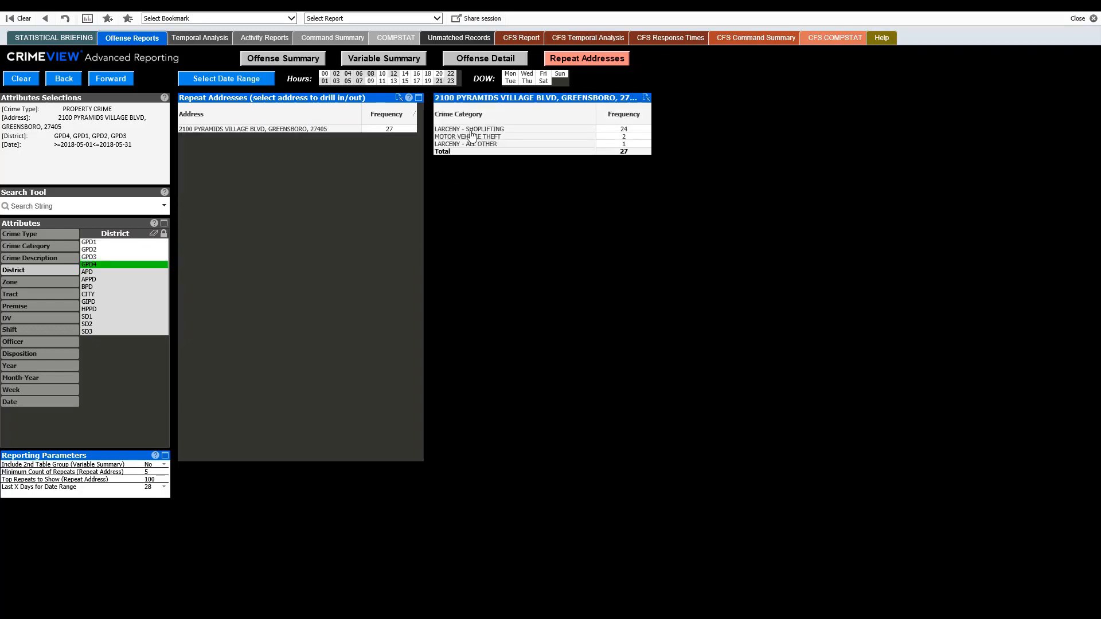
Drill out of the selected address in the Repeat Addresses report
{"action": "left_click", "coordinate": [312, 136]}
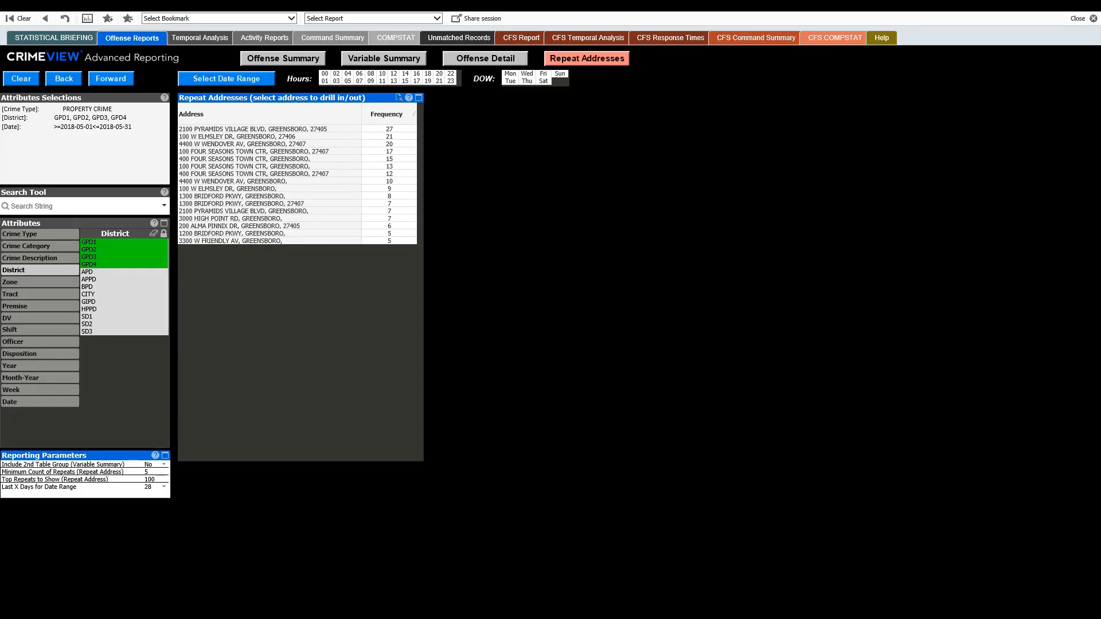
Display the Temporal Analysis charts and clear all current attribute selections
{"action": "left_click", "coordinate": [201, 40]}
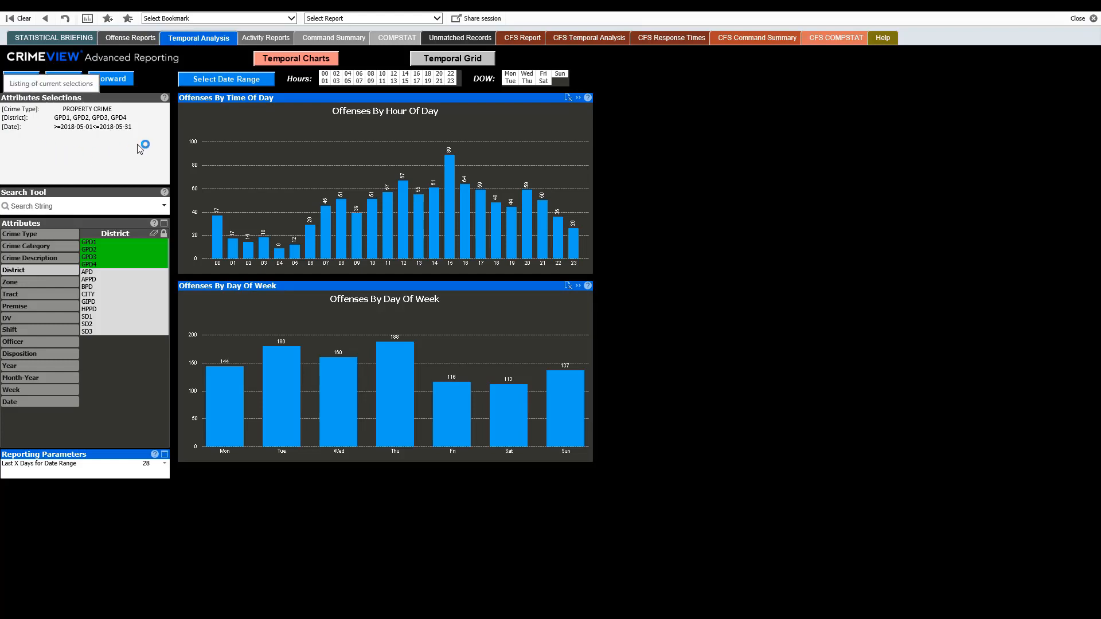
{"action": "left_click", "coordinate": [136, 40]}
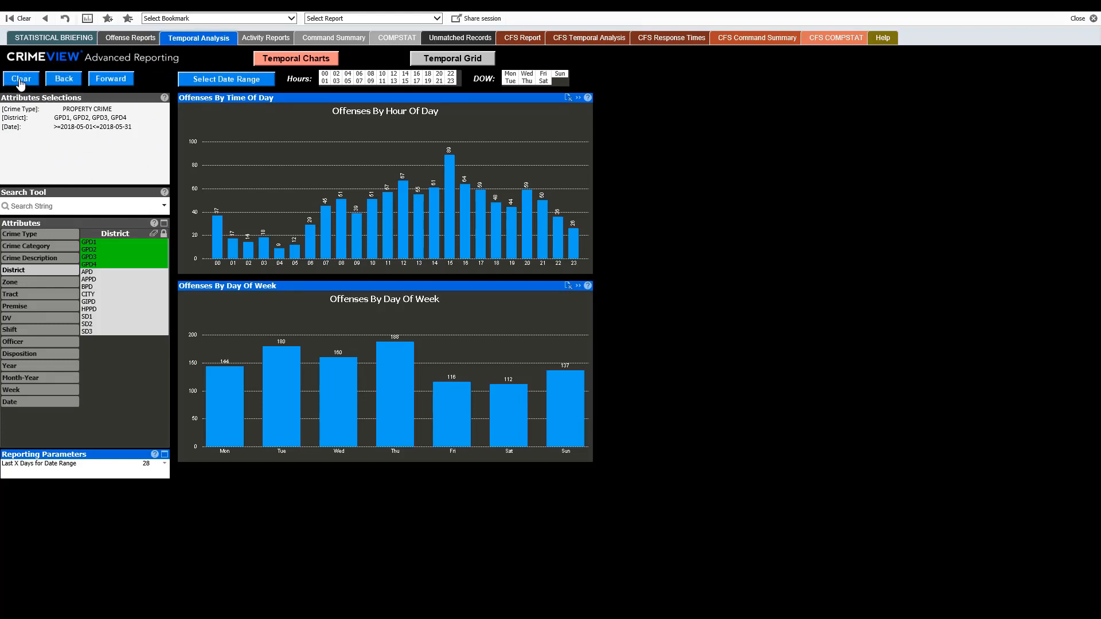
{"action": "left_click", "coordinate": [21, 79]}
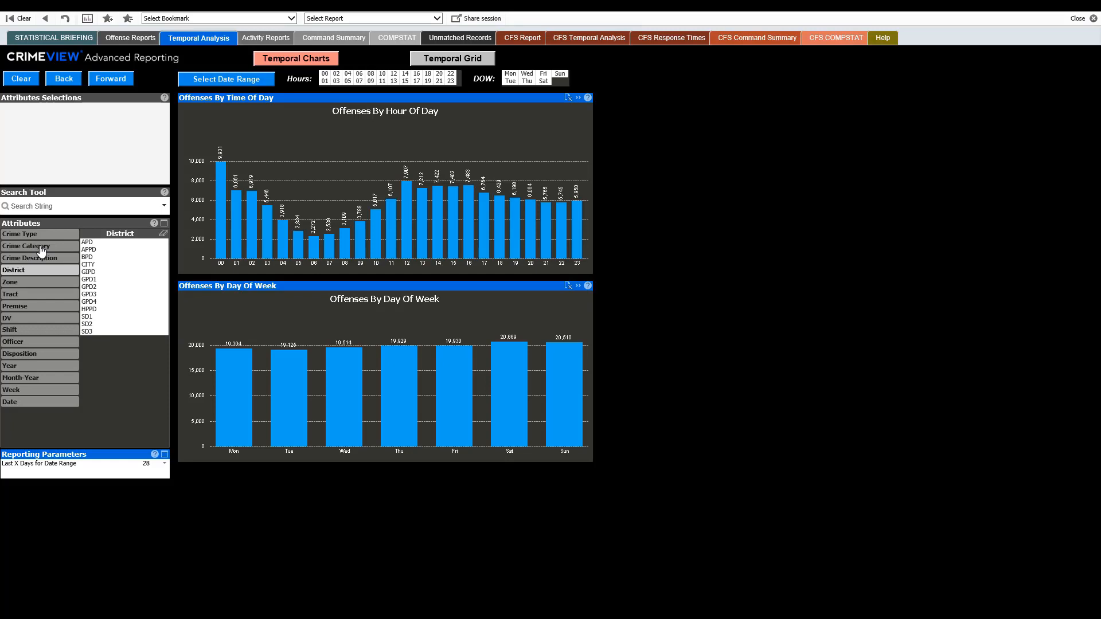
Compare the temporal charts for the crime categories BURGLARY - COMMERCIAL and BURGLARY - RESIDENTIAL, returning to BURGLARY - COMMERCIAL
{"action": "left_click", "coordinate": [42, 247]}
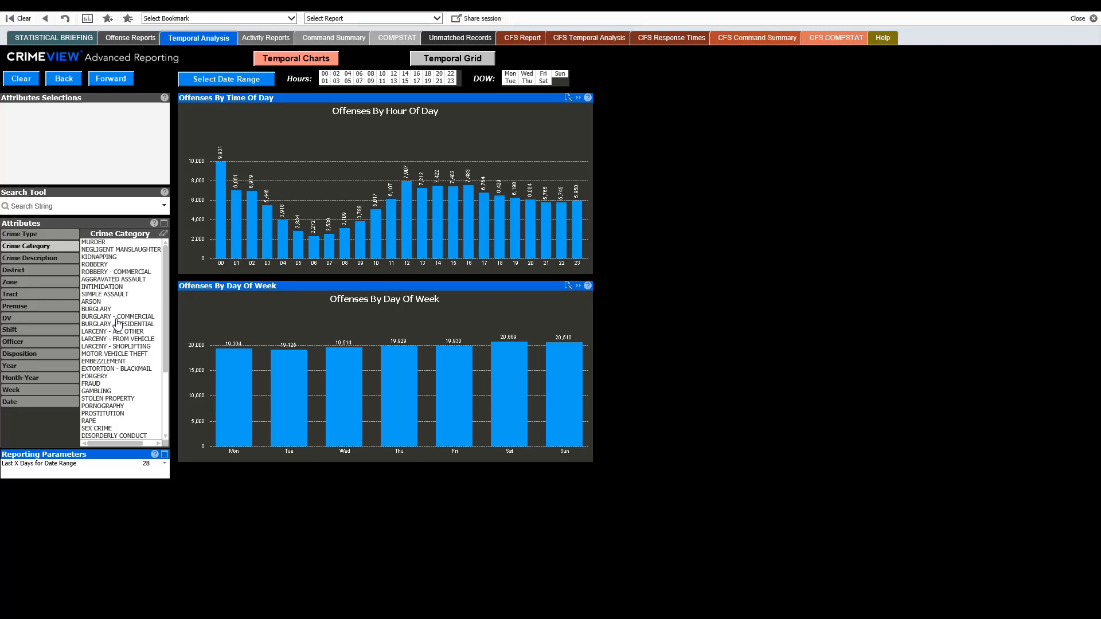
{"action": "left_click", "coordinate": [109, 319]}
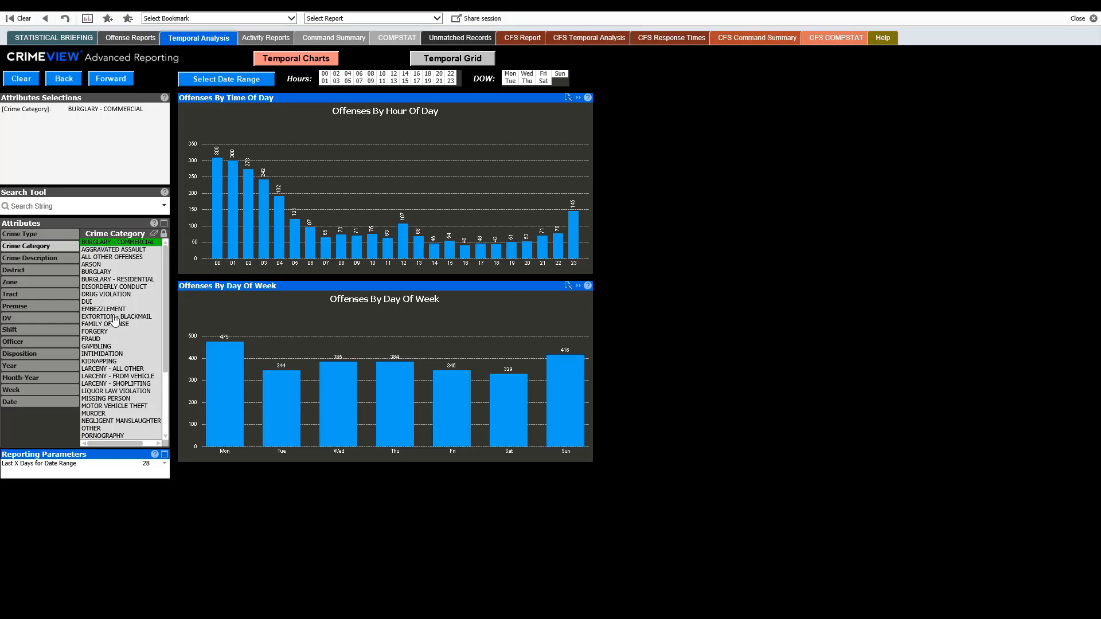
{"action": "left_click", "coordinate": [108, 281]}
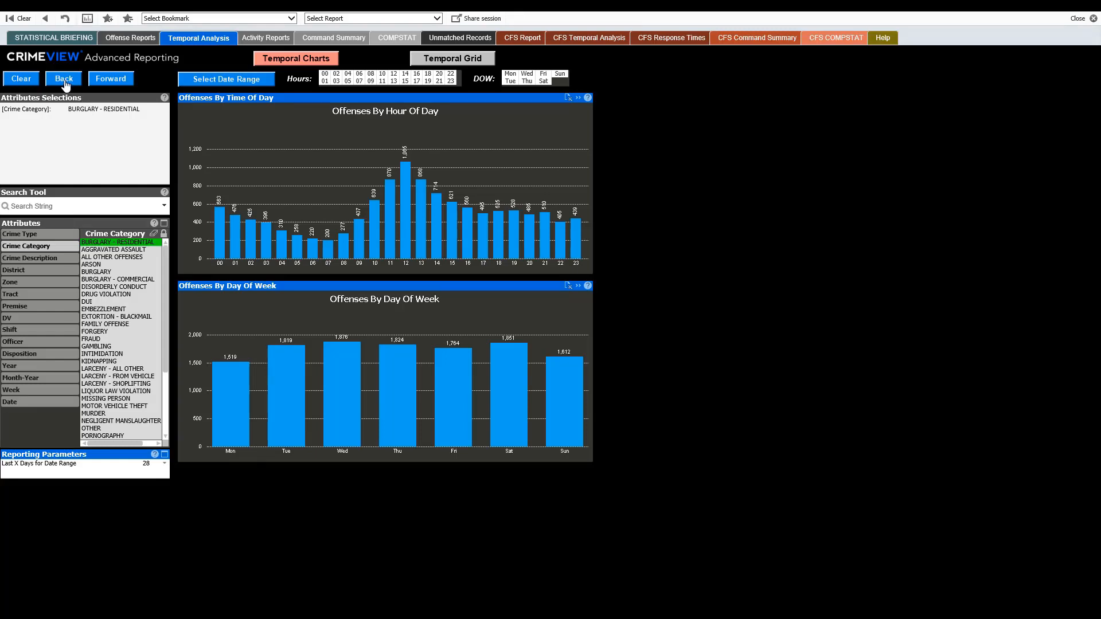
{"action": "left_click", "coordinate": [65, 85]}
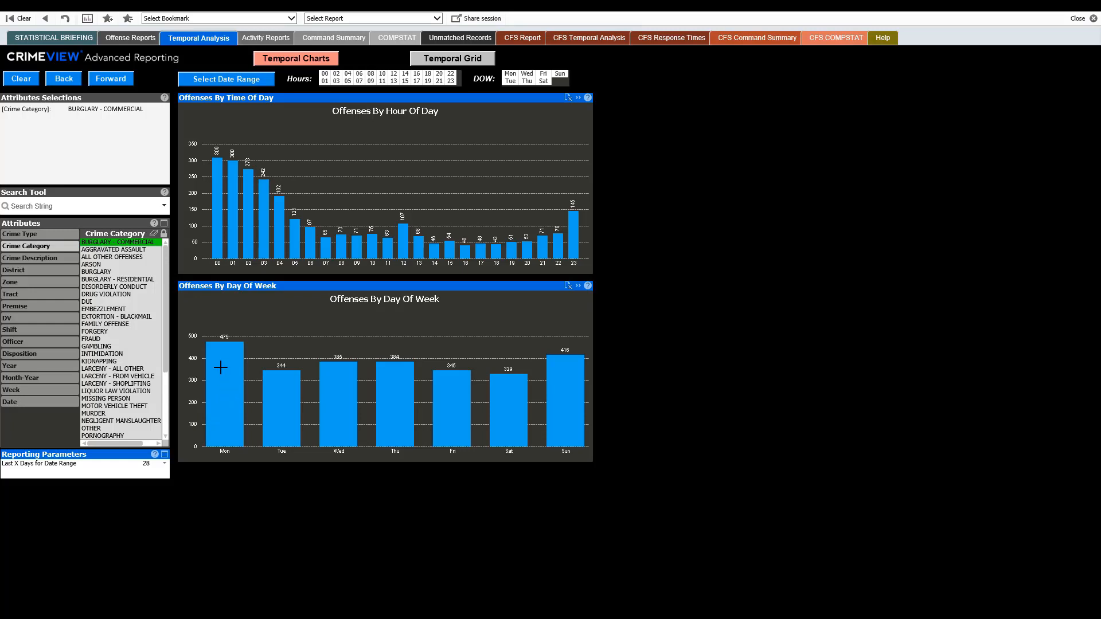
View the commercial burglary charts for Monday only, and clear all selections
{"action": "mouse_move", "coordinate": [224, 374]}
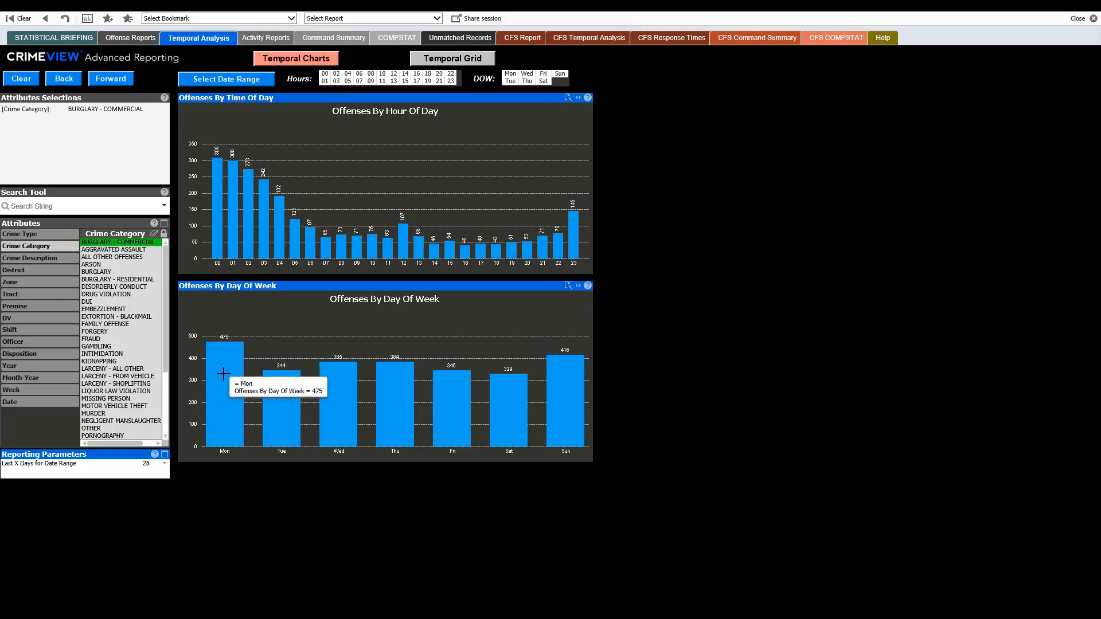
{"action": "left_click", "coordinate": [511, 78]}
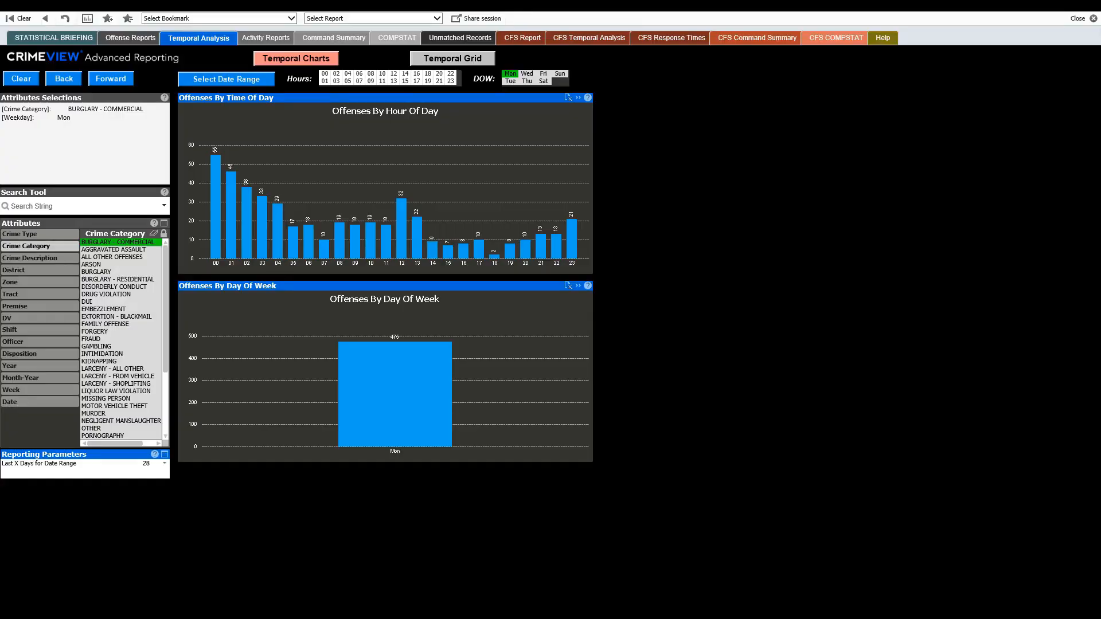
{"action": "left_click", "coordinate": [22, 80]}
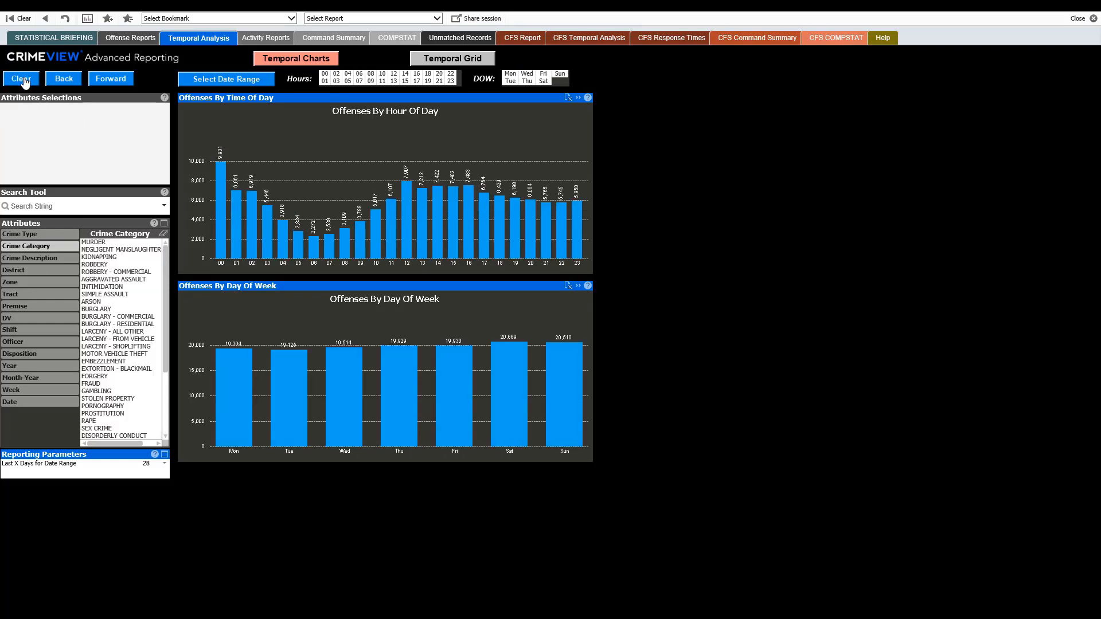
Display the Temporal Grid for the crime type VIOLENT CRIME, and switch it to PROPERTY CRIME
{"action": "left_click", "coordinate": [445, 60]}
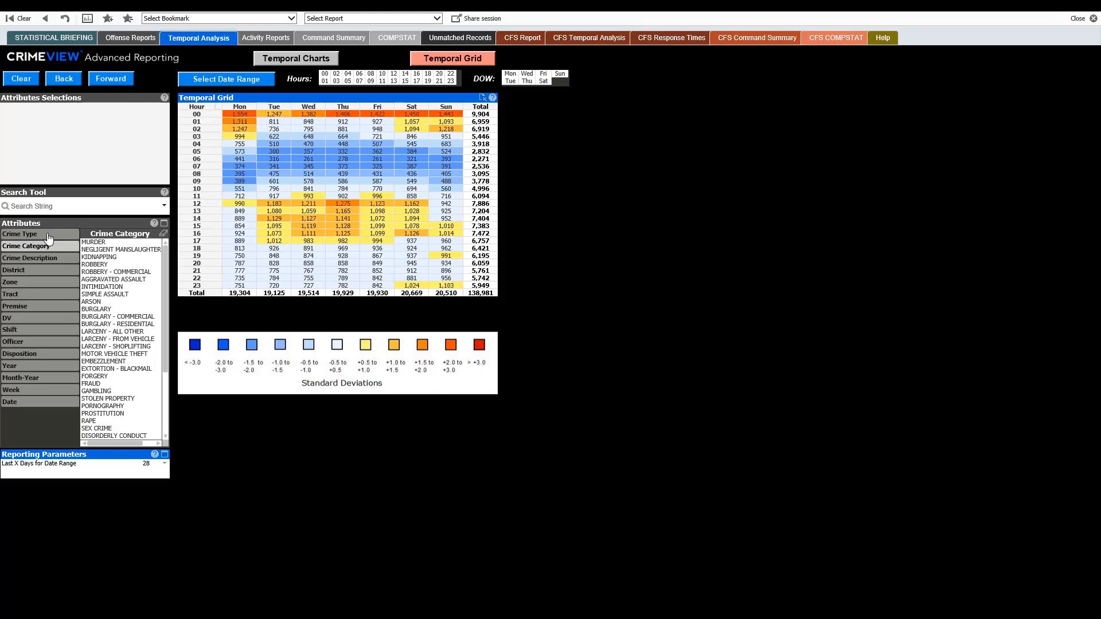
{"action": "left_click", "coordinate": [49, 238]}
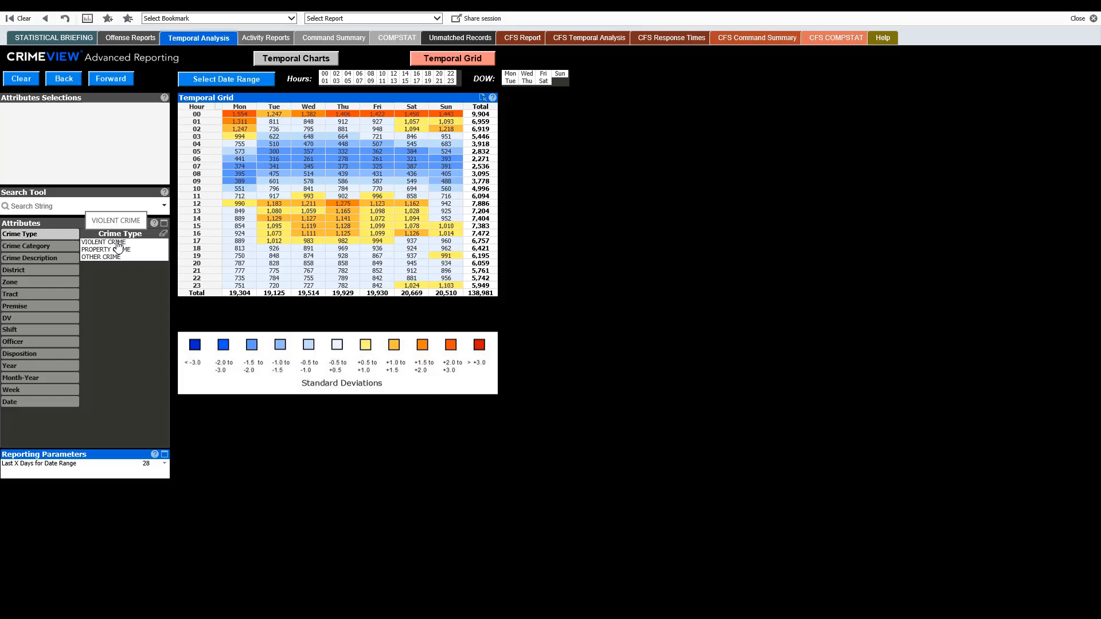
{"action": "left_click", "coordinate": [121, 243]}
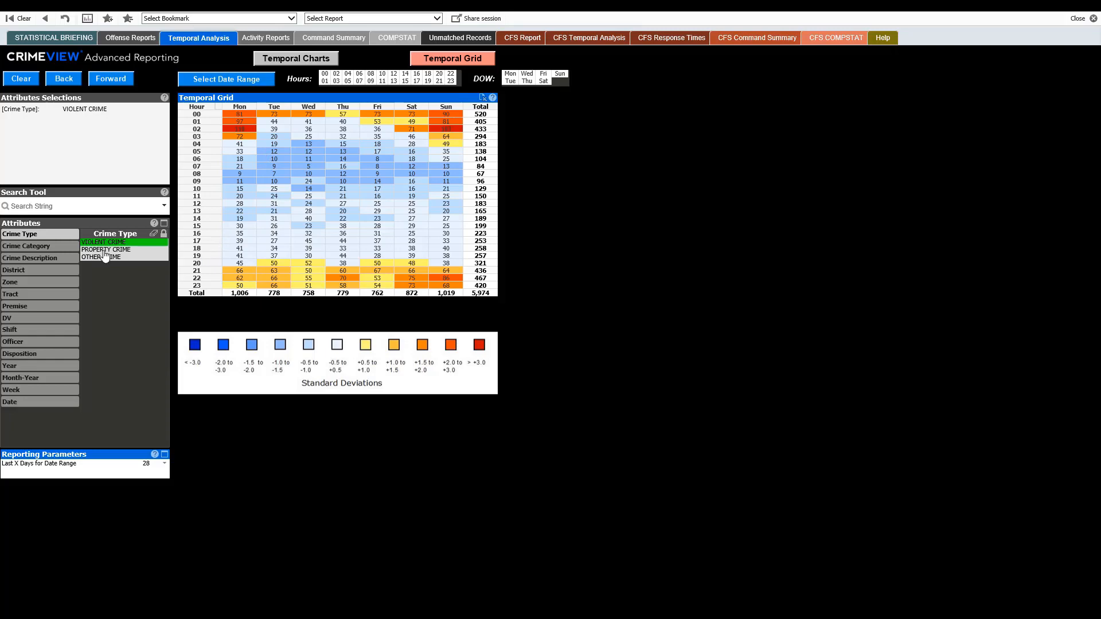
{"action": "left_click", "coordinate": [104, 251]}
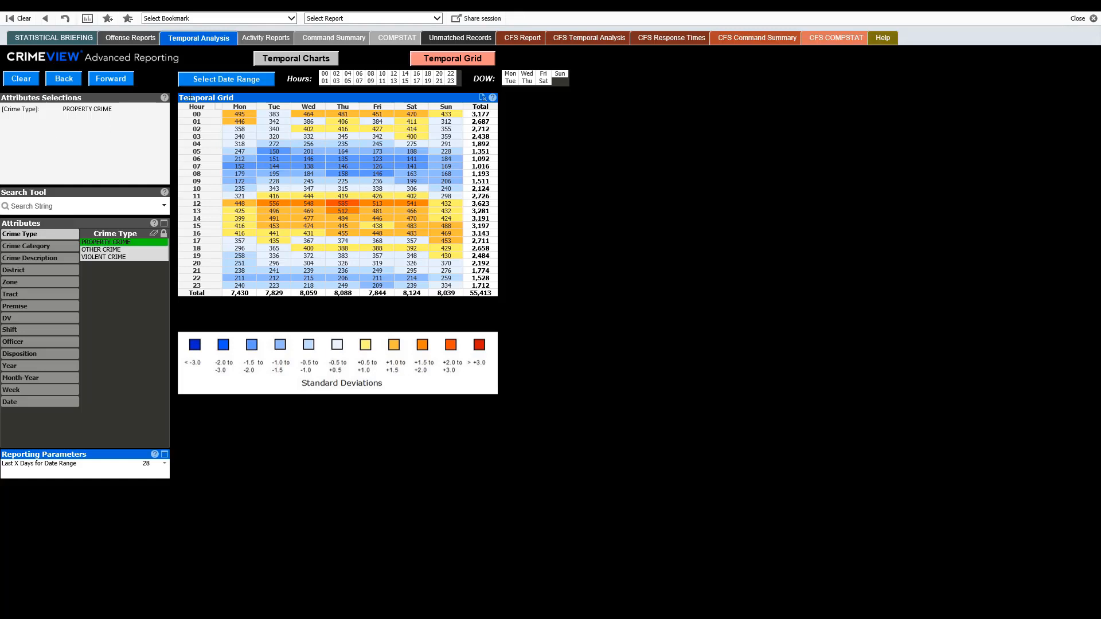
Display the Weekly Activity report and filter it to the crime category MOTOR VEHICLE THEFT
{"action": "left_click", "coordinate": [258, 39]}
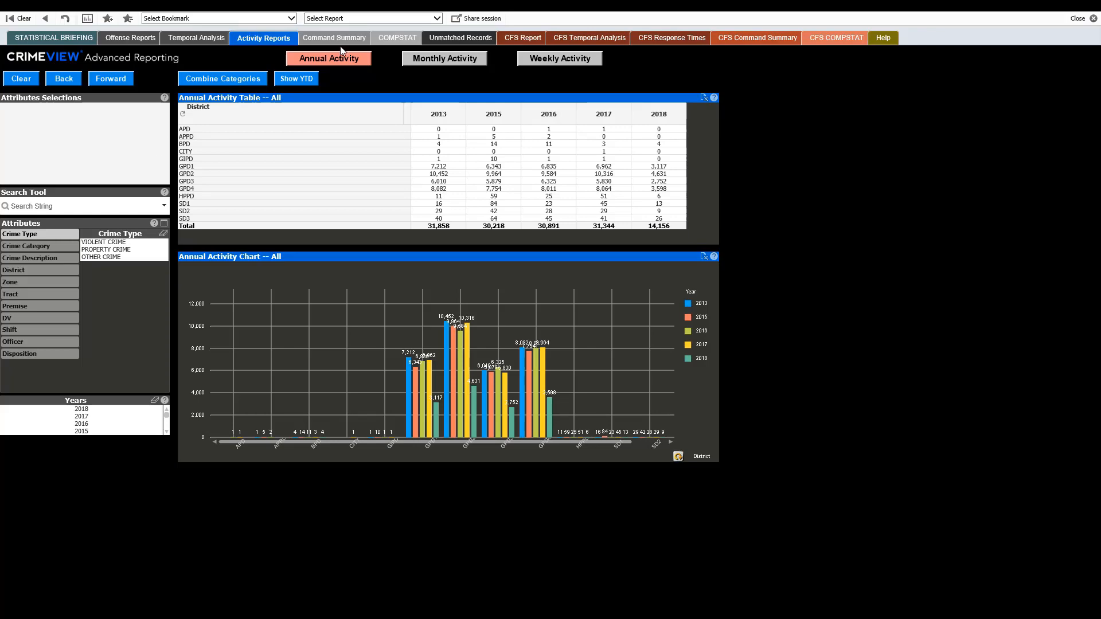
{"action": "left_click", "coordinate": [576, 64]}
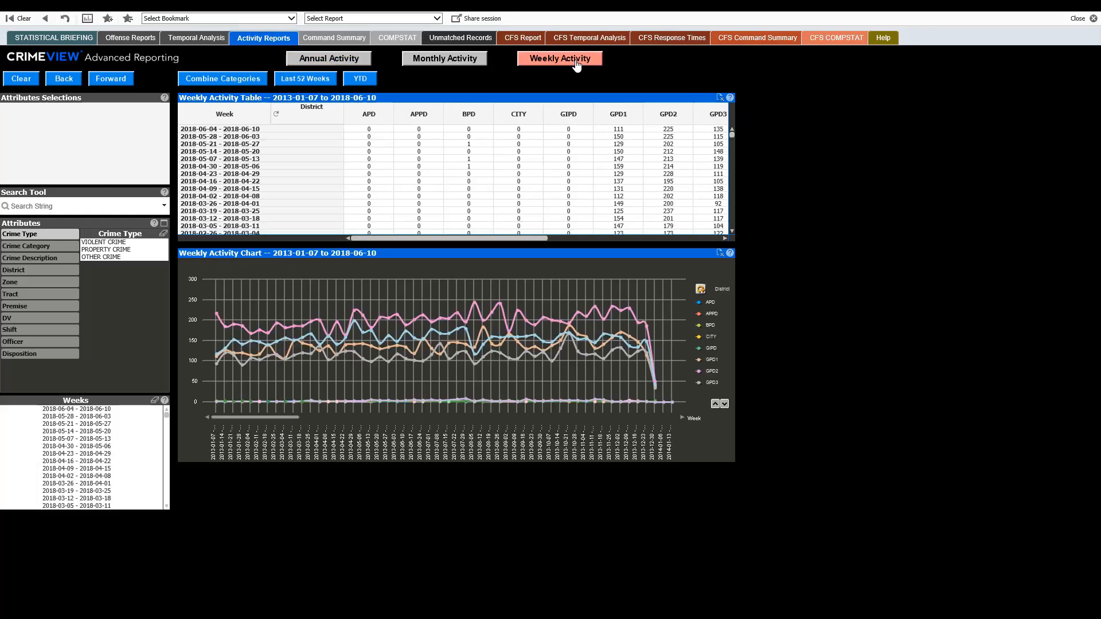
{"action": "left_click", "coordinate": [26, 259]}
{"action": "left_click", "coordinate": [54, 246]}
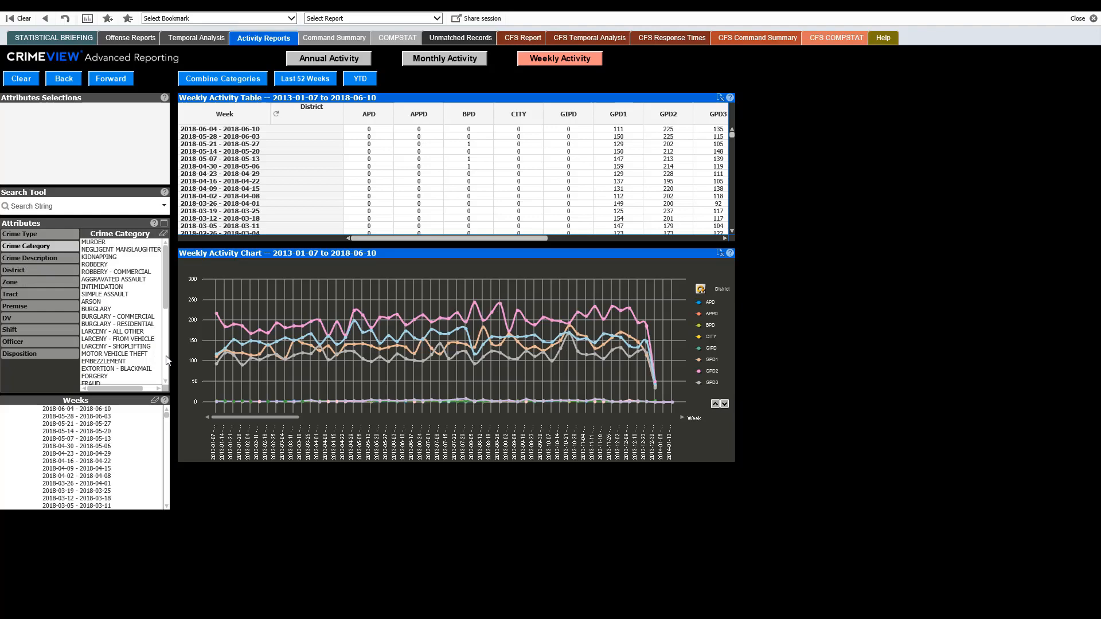
{"action": "left_click", "coordinate": [110, 353]}
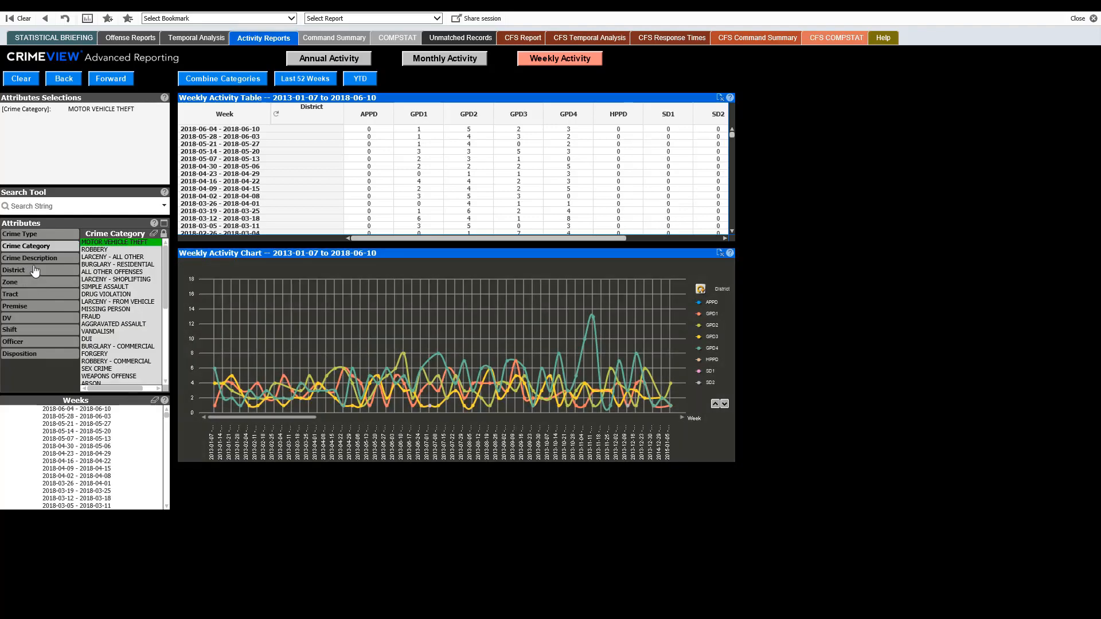
Limit the weekly activity to districts GPD1 through GPD4 over the last 52 weeks, with the categories combined
{"action": "left_click", "coordinate": [37, 272]}
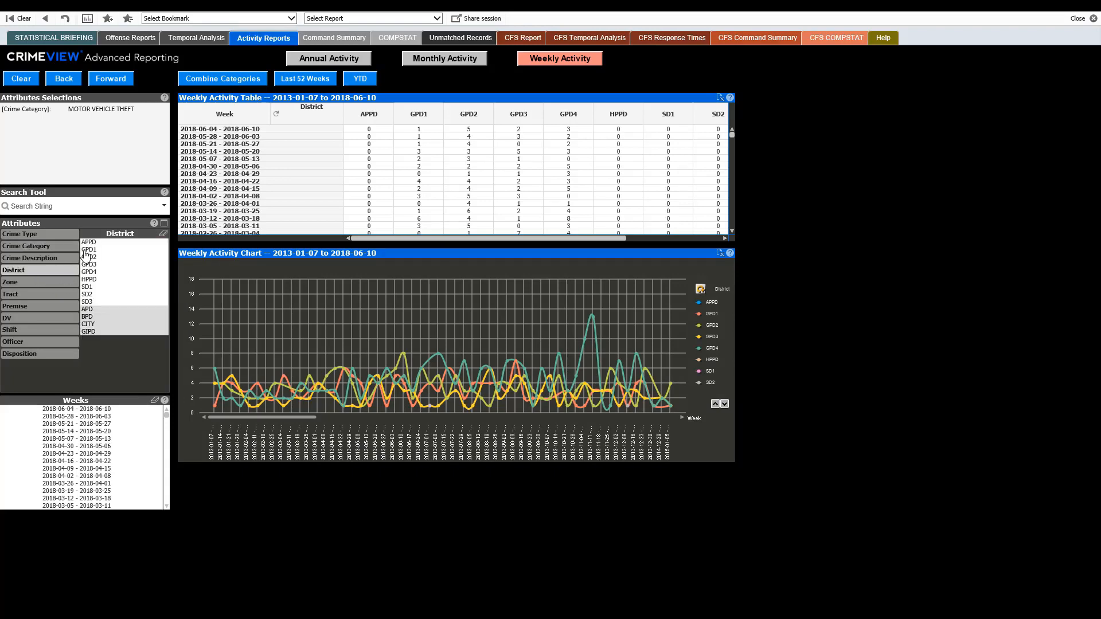
{"action": "left_click_drag", "start_coordinate": [85, 254], "coordinate": [92, 275]}
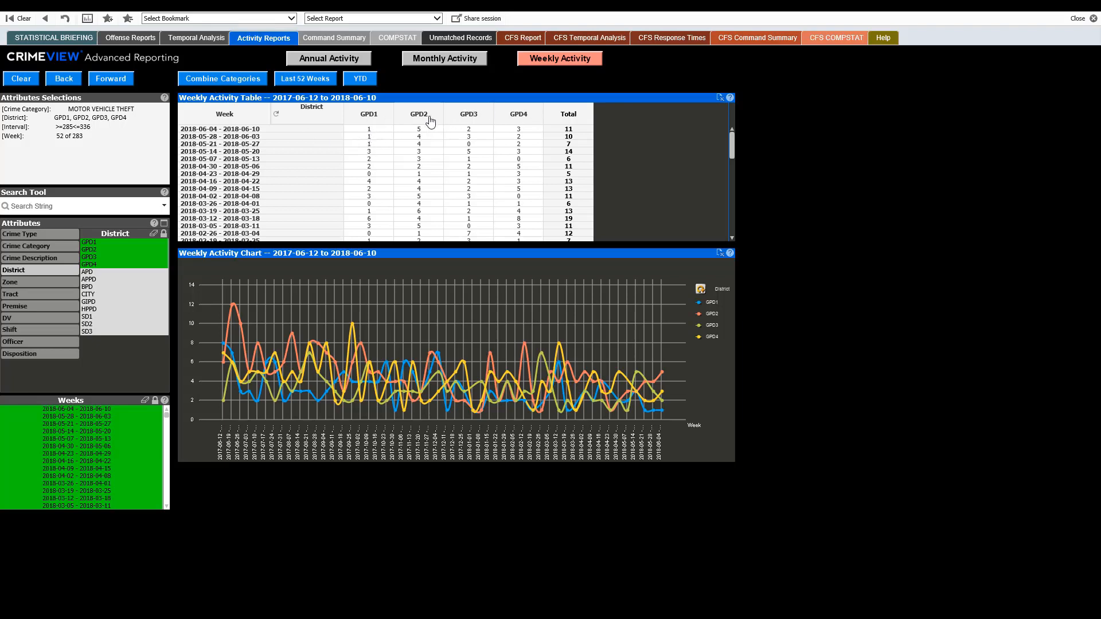
{"action": "left_click", "coordinate": [223, 79]}
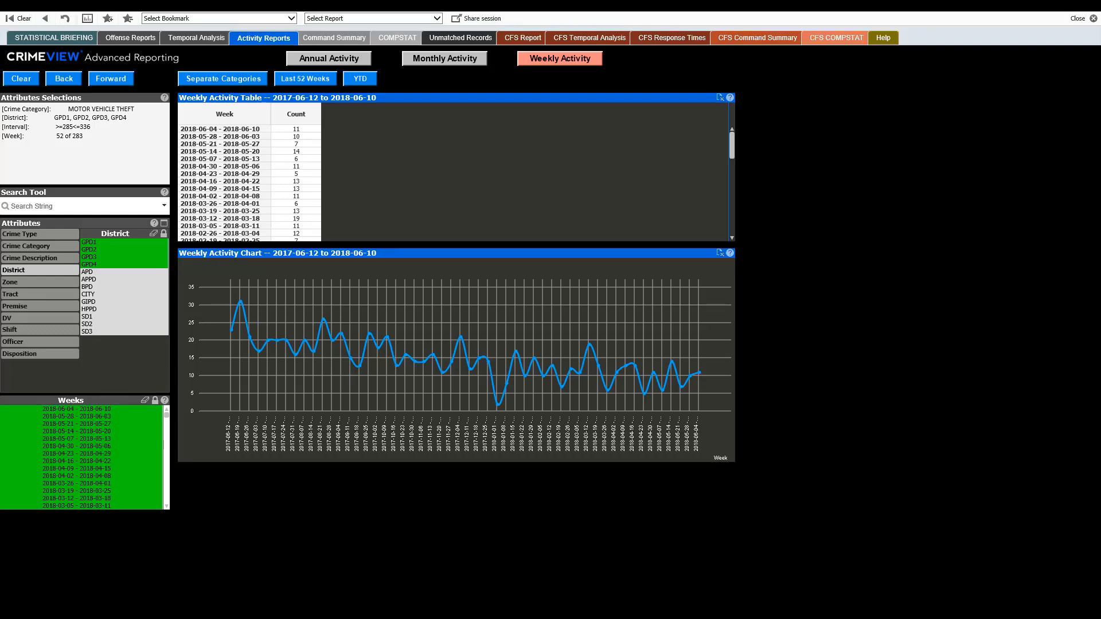
Define the Command Summary study period as the four weeks from 2018-05-14 to 2018-06-10
{"action": "left_click", "coordinate": [336, 41]}
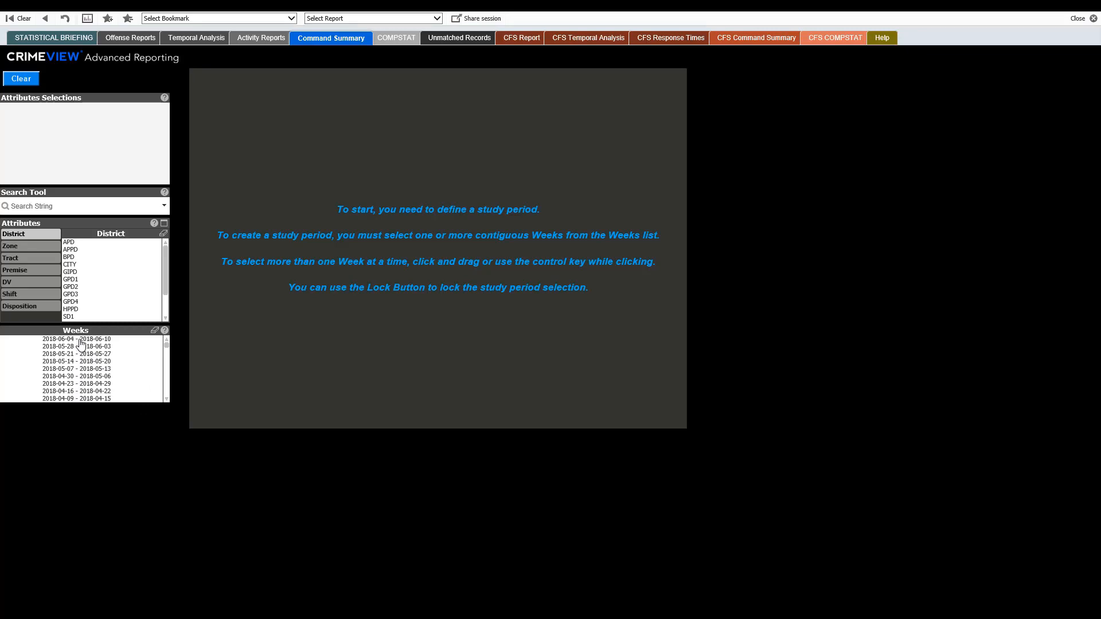
{"action": "left_click_drag", "start_coordinate": [80, 342], "coordinate": [81, 360]}
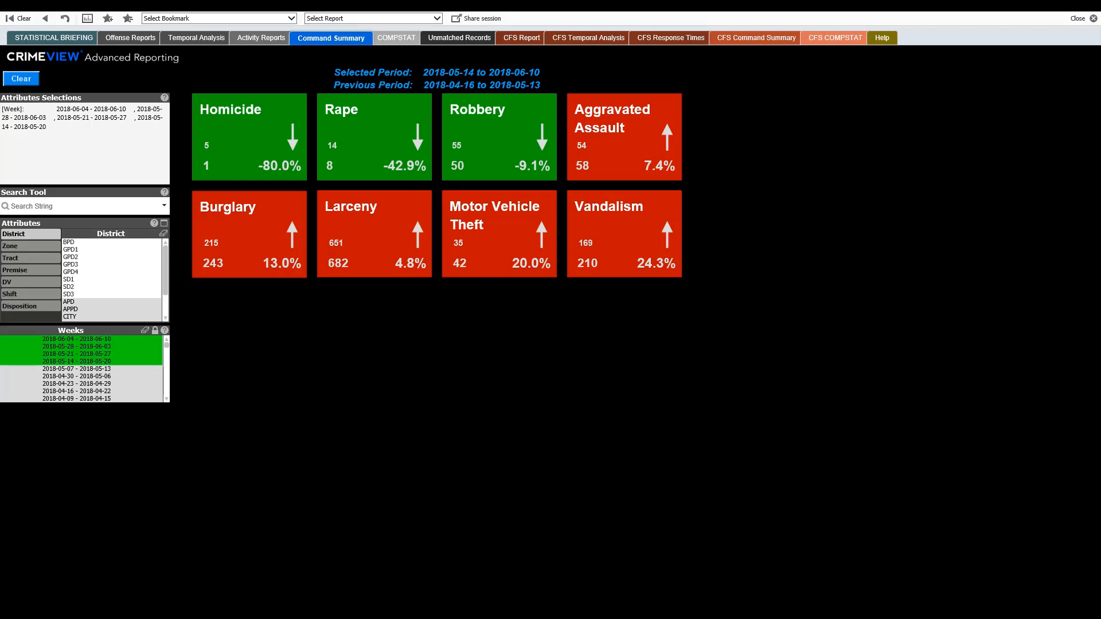
View the command summary for districts GPD1, GPD2, GPD3 and GPD4 in turn, and list GPD4's Motor Vehicle Theft records
{"action": "left_click", "coordinate": [72, 250]}
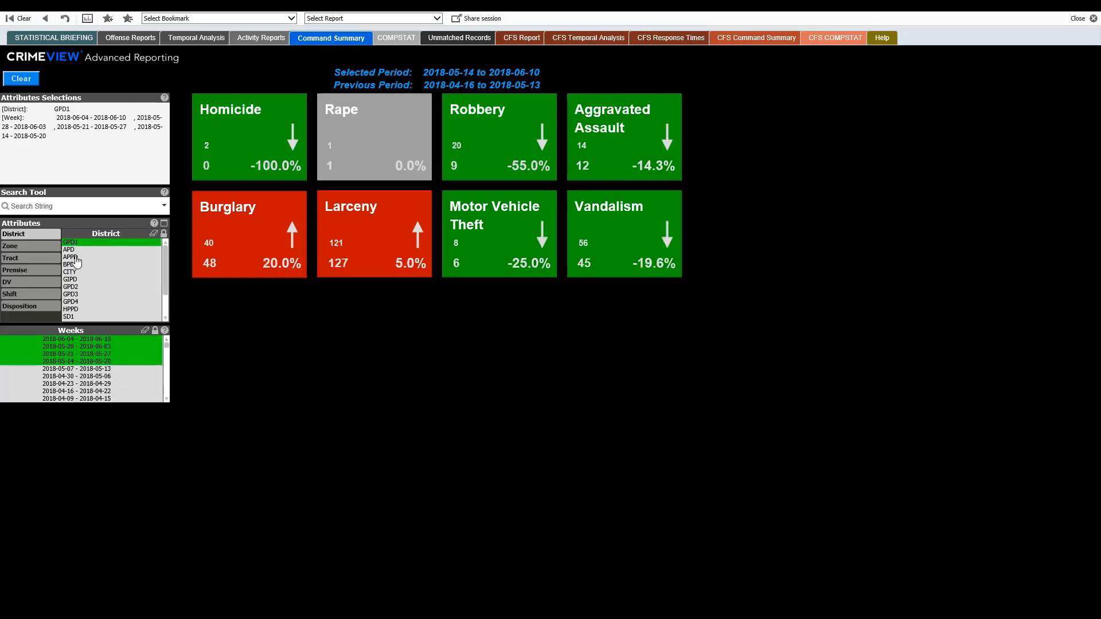
{"action": "left_click", "coordinate": [76, 287]}
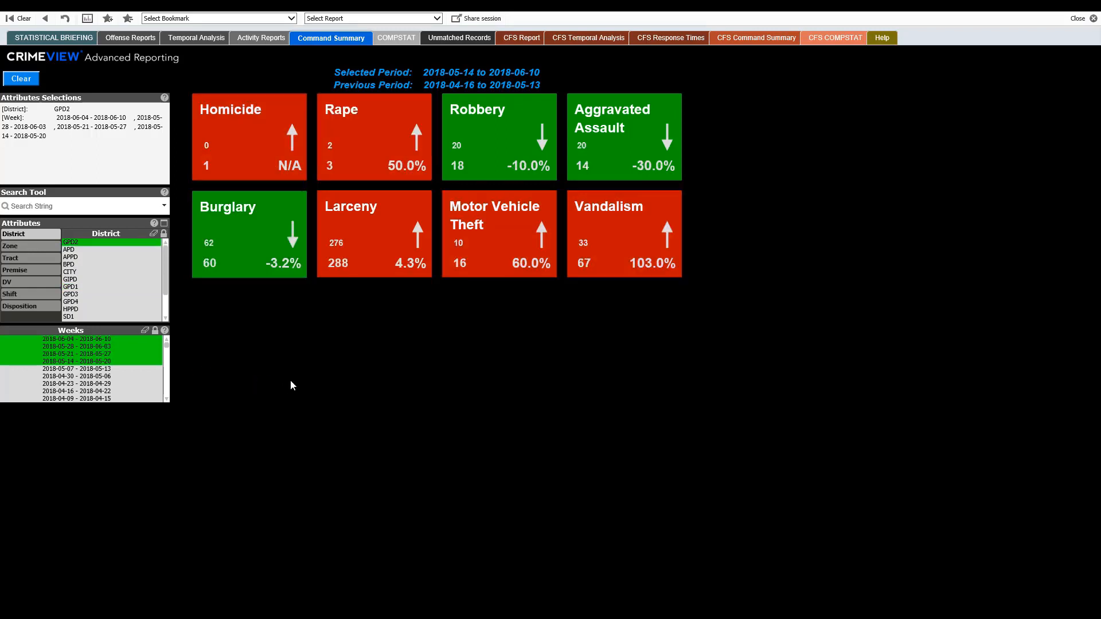
{"action": "left_click", "coordinate": [77, 294]}
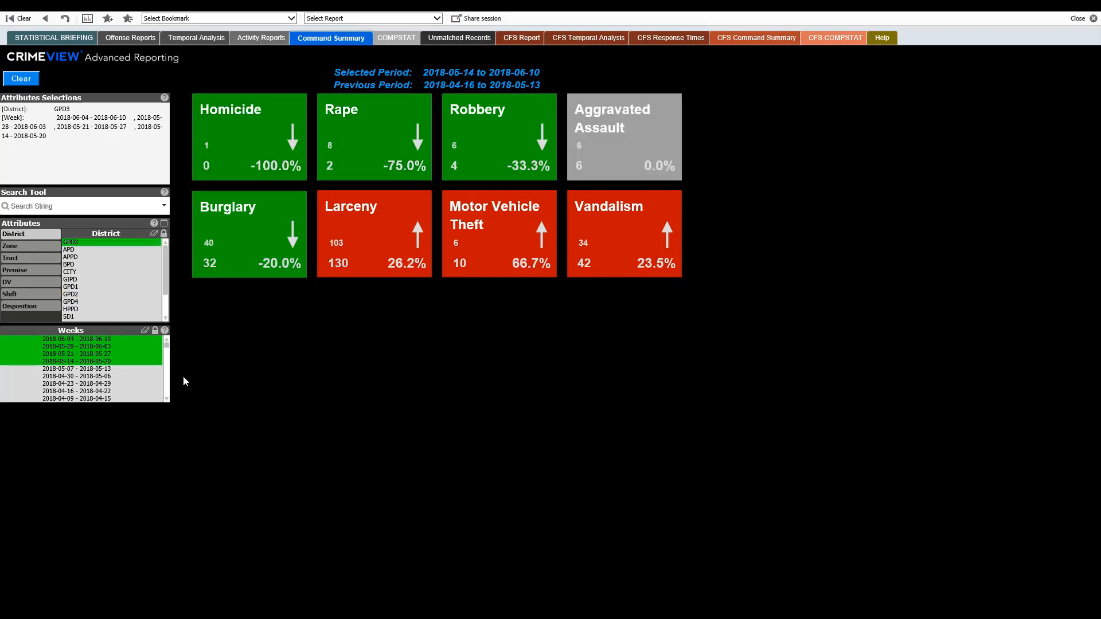
{"action": "left_click", "coordinate": [77, 301]}
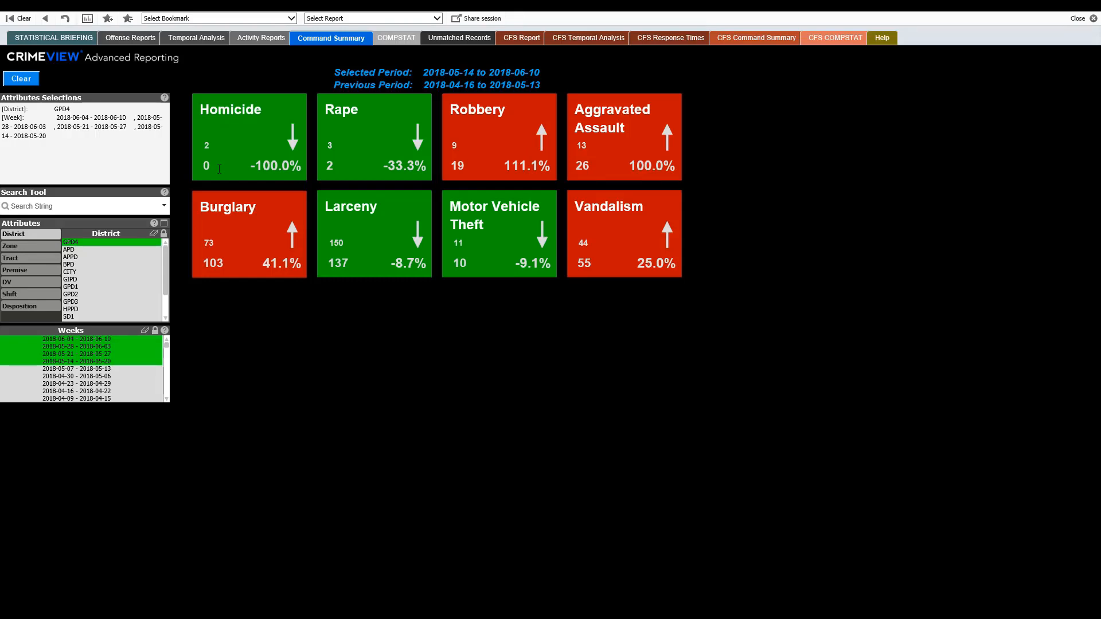
{"action": "left_click", "coordinate": [513, 241]}
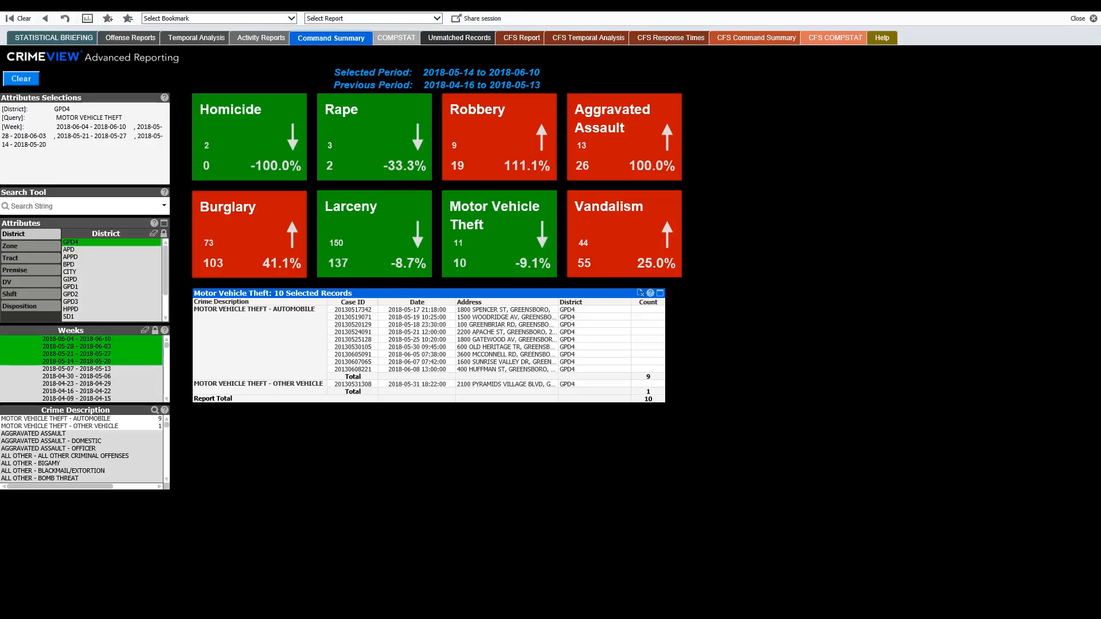
Build the weekly COMPSTAT report for 2018-05-28 to 2018-06-10, filtered to PROPERTY CRIME in districts GPD1 through GPD4
{"action": "left_click", "coordinate": [396, 38]}
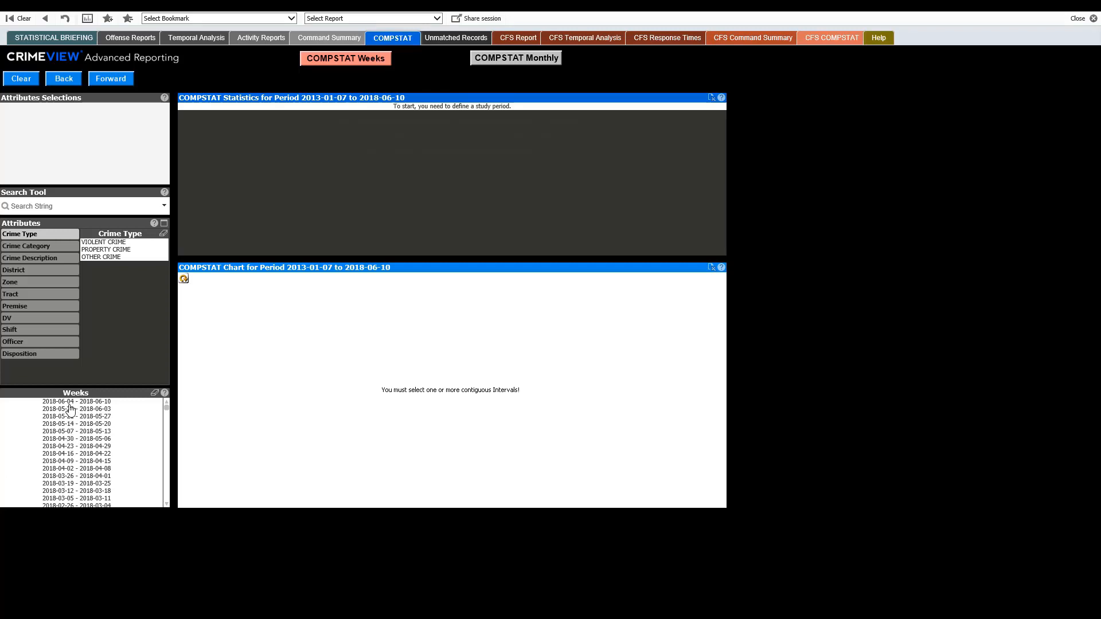
{"action": "left_click_drag", "start_coordinate": [70, 403], "coordinate": [74, 411]}
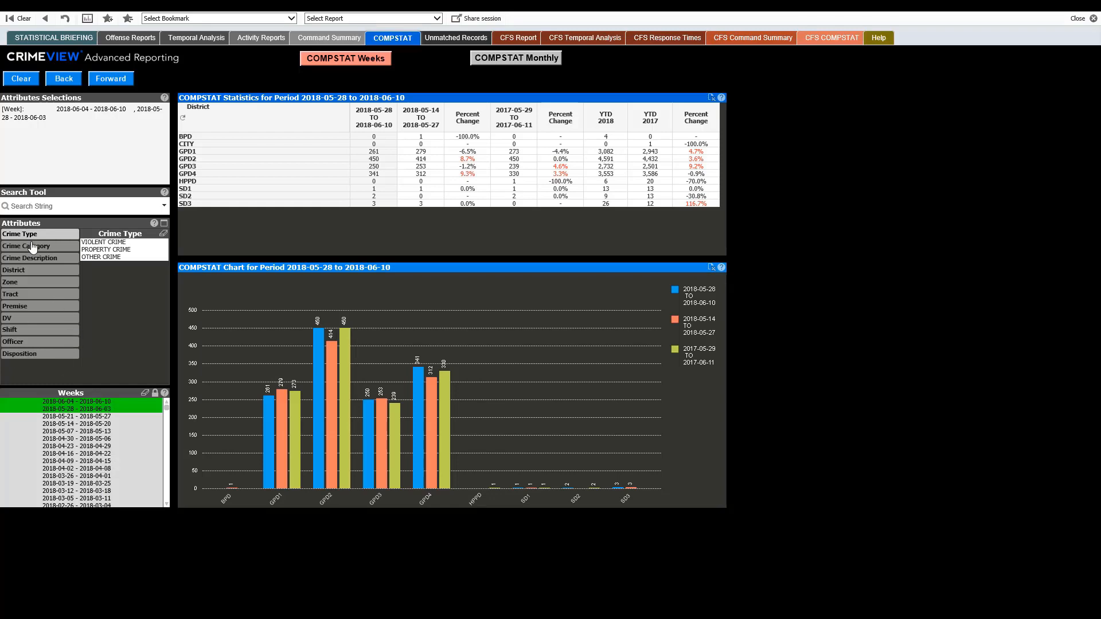
{"action": "left_click", "coordinate": [86, 251]}
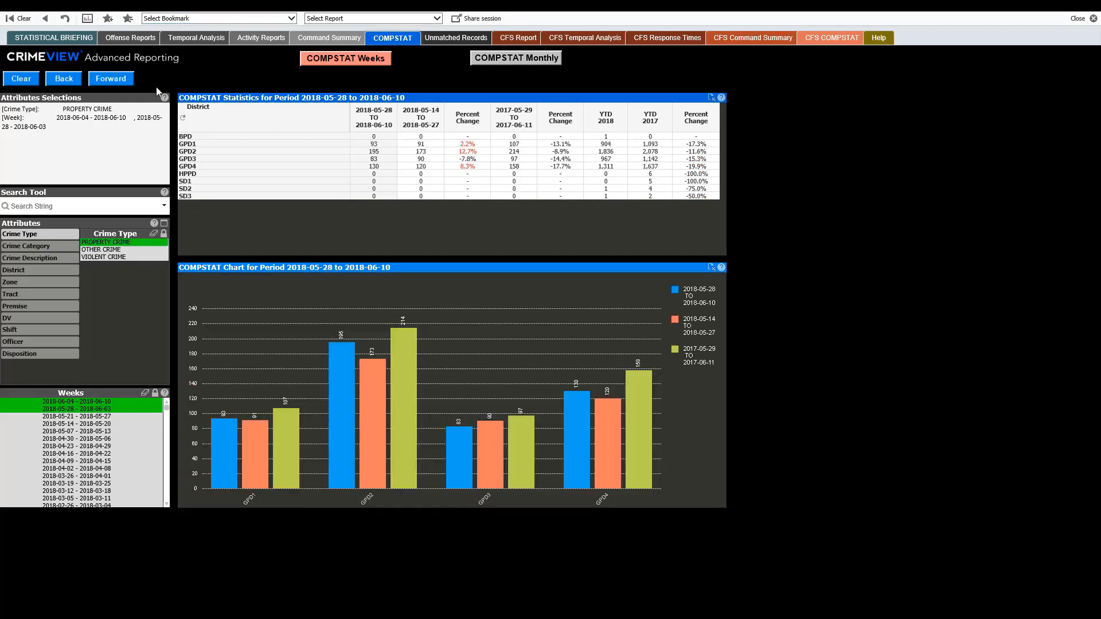
{"action": "left_click", "coordinate": [31, 271]}
{"action": "left_click_drag", "start_coordinate": [87, 242], "coordinate": [89, 265]}
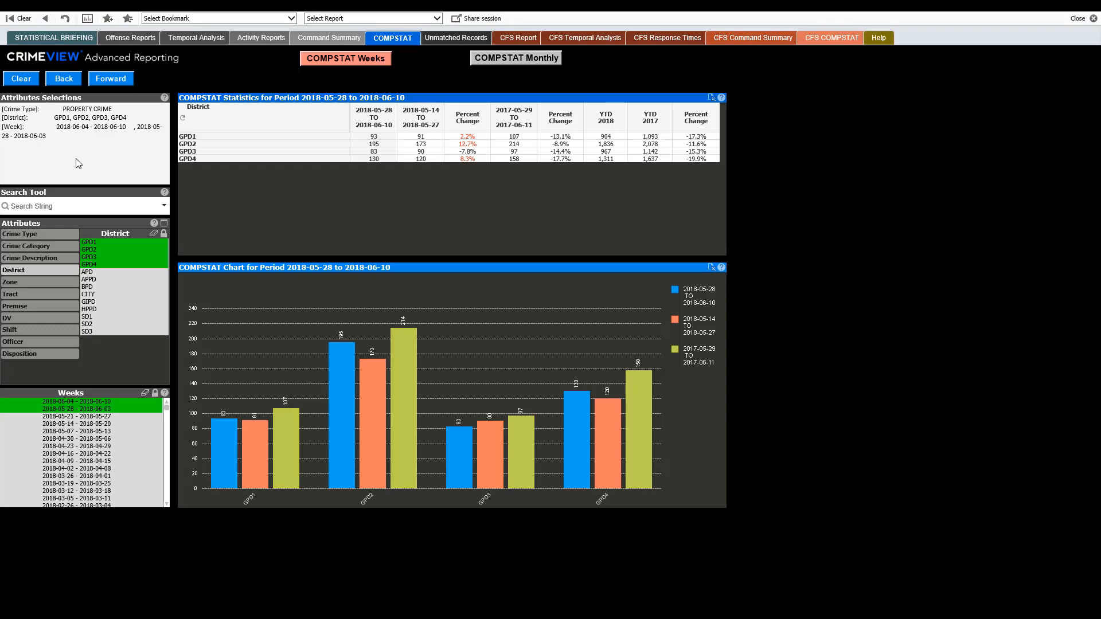
Group the COMPSTAT statistics by Crime Category and limit them to district GPD1
{"action": "left_click", "coordinate": [184, 123]}
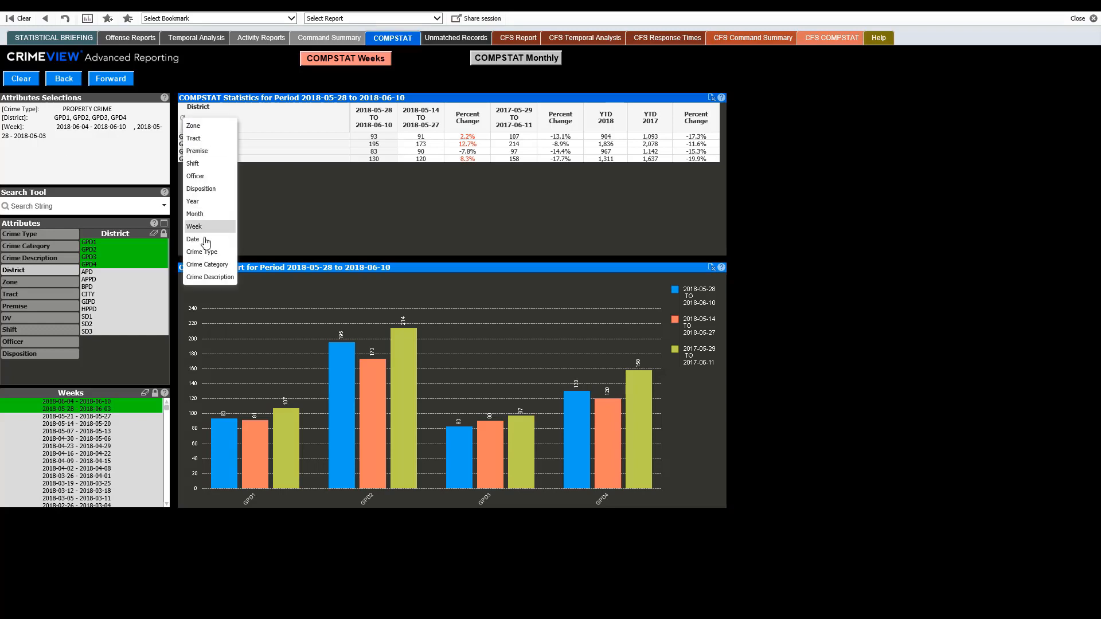
{"action": "left_click", "coordinate": [207, 265]}
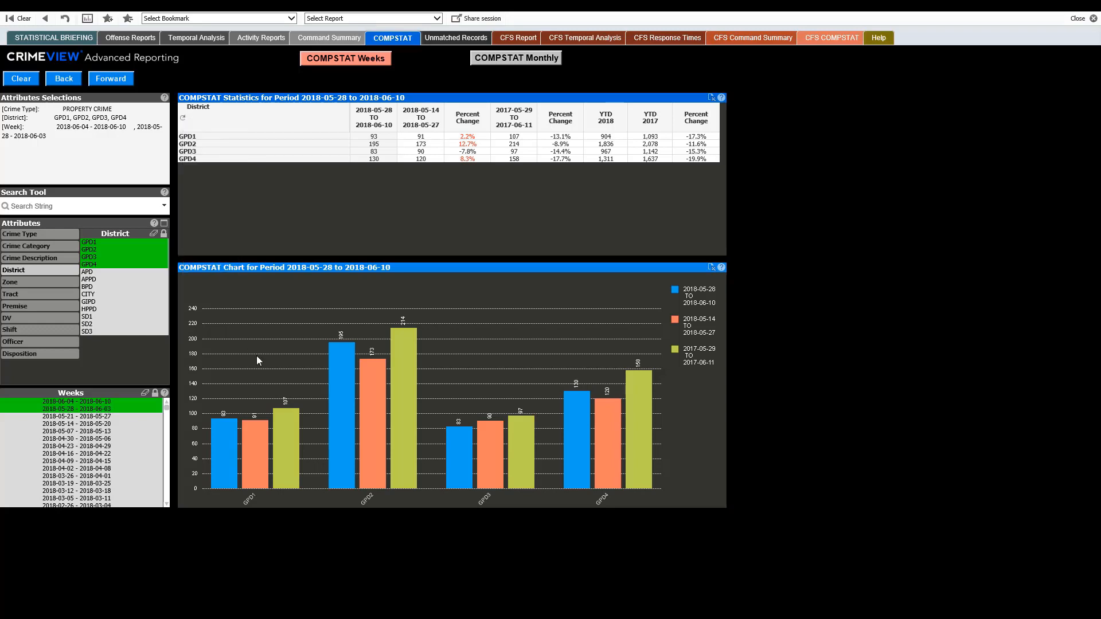
{"action": "left_click", "coordinate": [92, 243]}
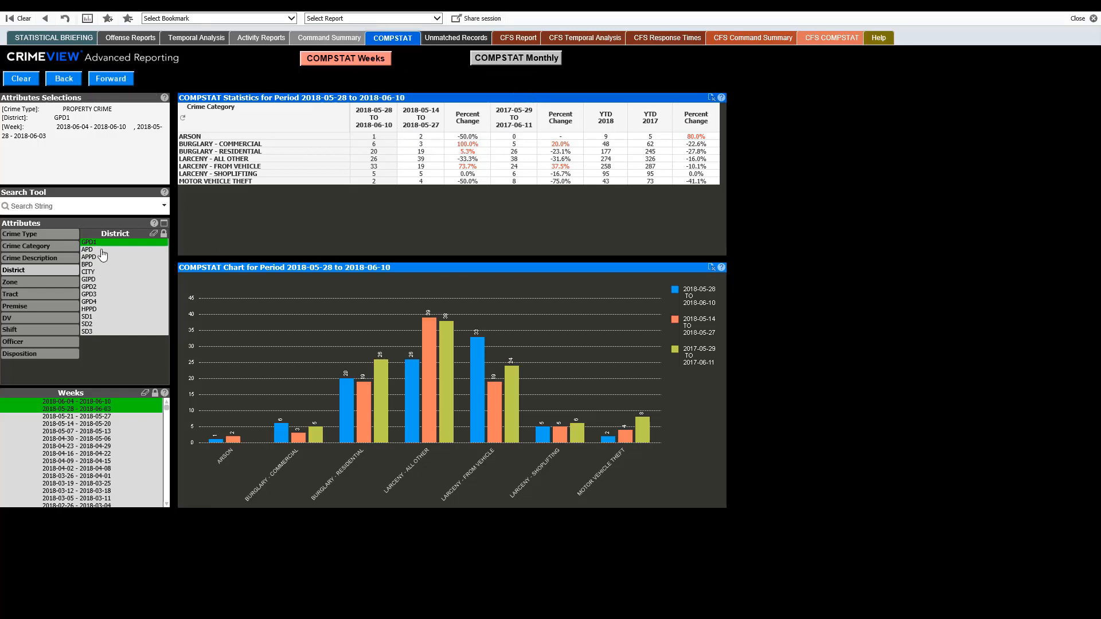
View the weekly COMPSTAT statistics for districts GPD2, GPD3 and GPD4 in turn
{"action": "left_click", "coordinate": [99, 287]}
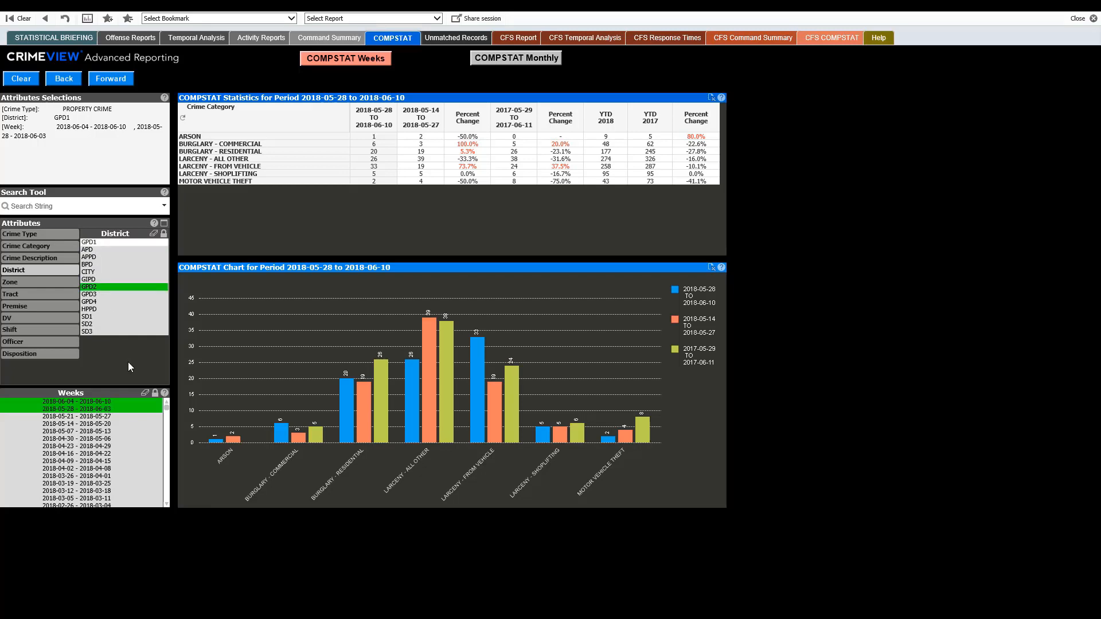
{"action": "left_click", "coordinate": [96, 295]}
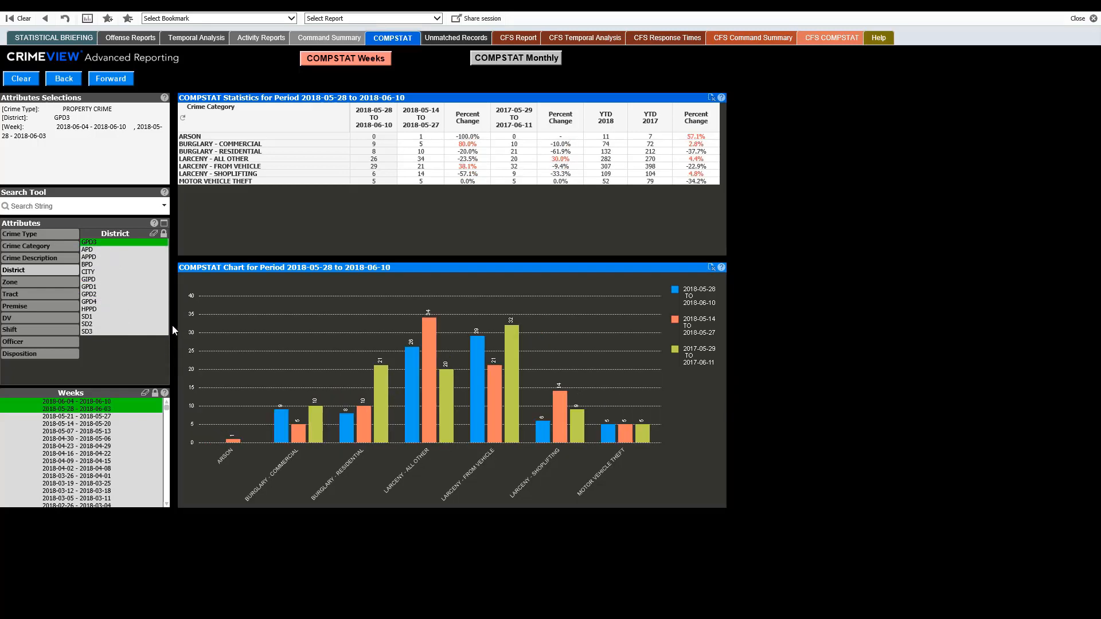
{"action": "left_click", "coordinate": [109, 303]}
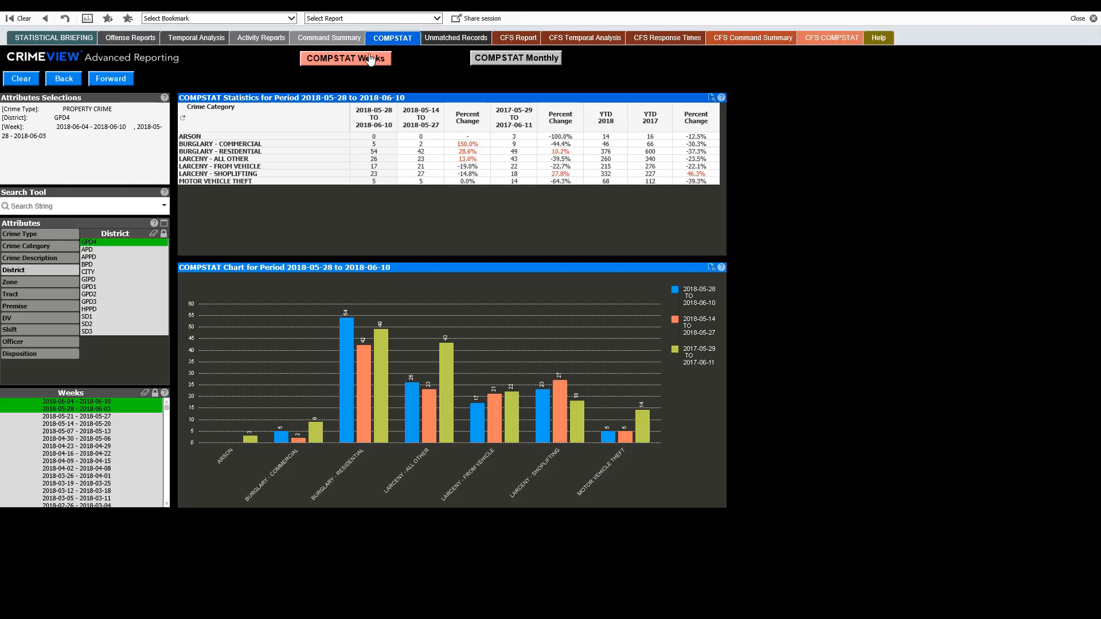
Review the Unmatched Records report and the CFS summary, variable, detail and repeat addresses reports
{"action": "left_click", "coordinate": [445, 40]}
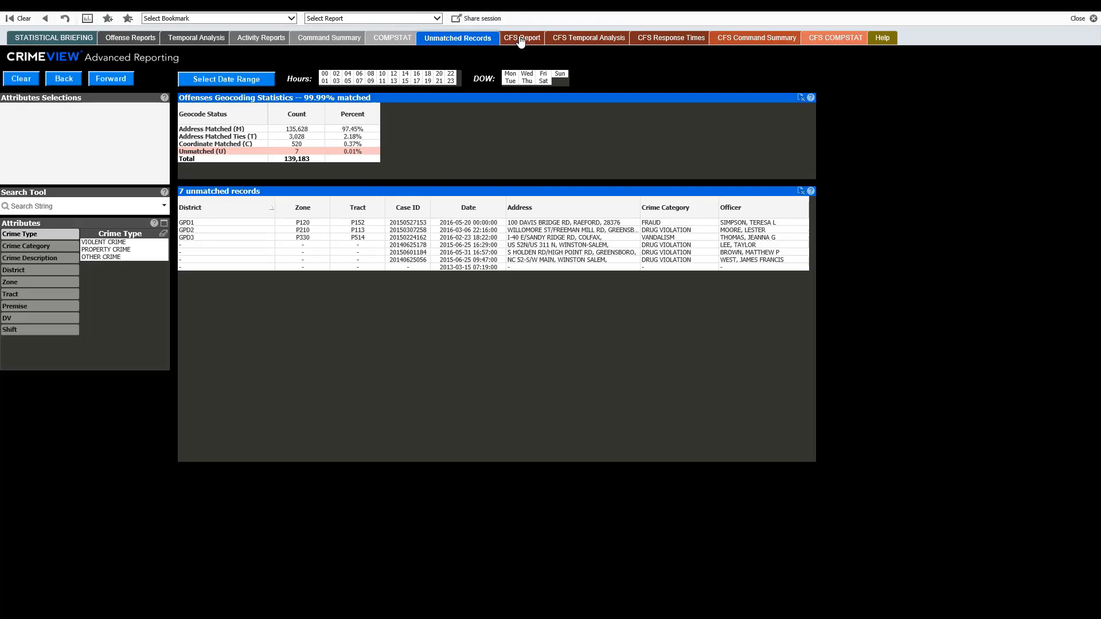
{"action": "left_click", "coordinate": [518, 39]}
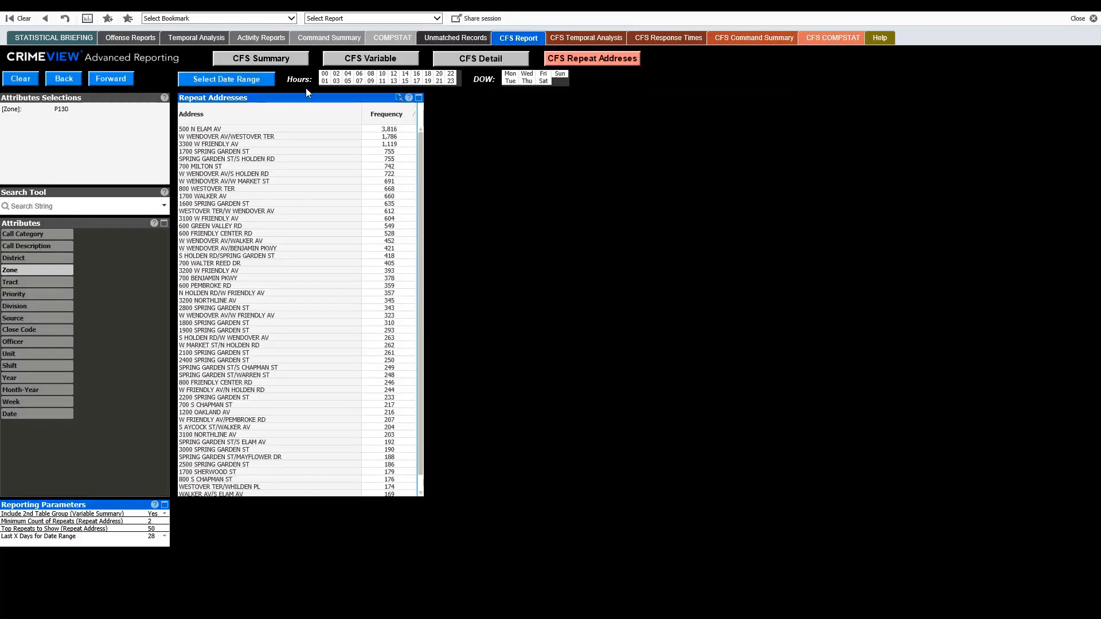
{"action": "left_click", "coordinate": [268, 60]}
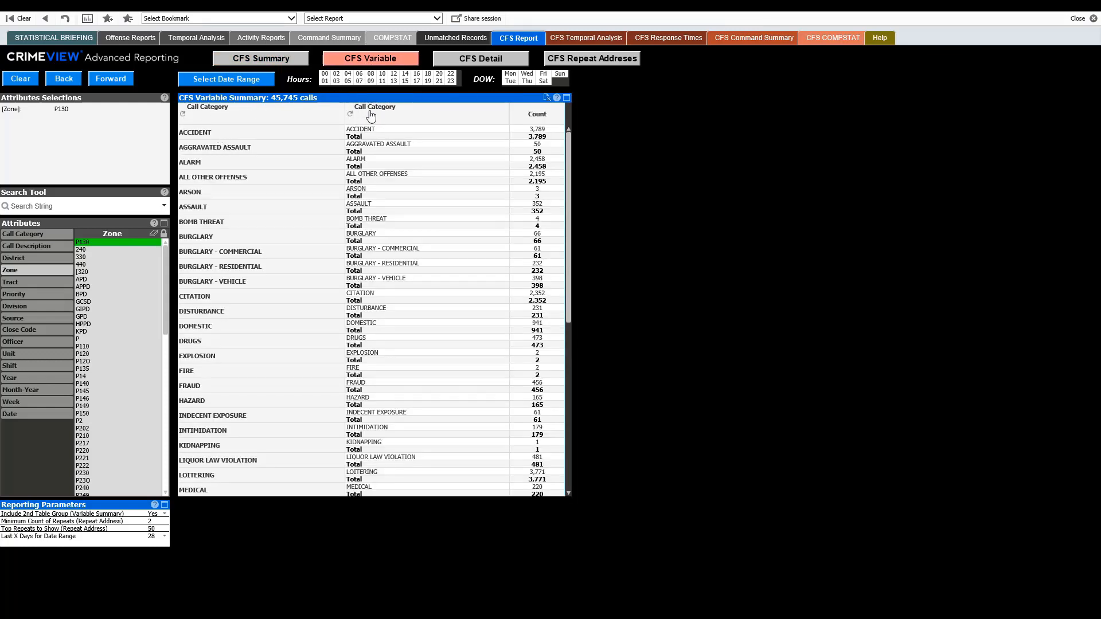
{"action": "left_click", "coordinate": [501, 60]}
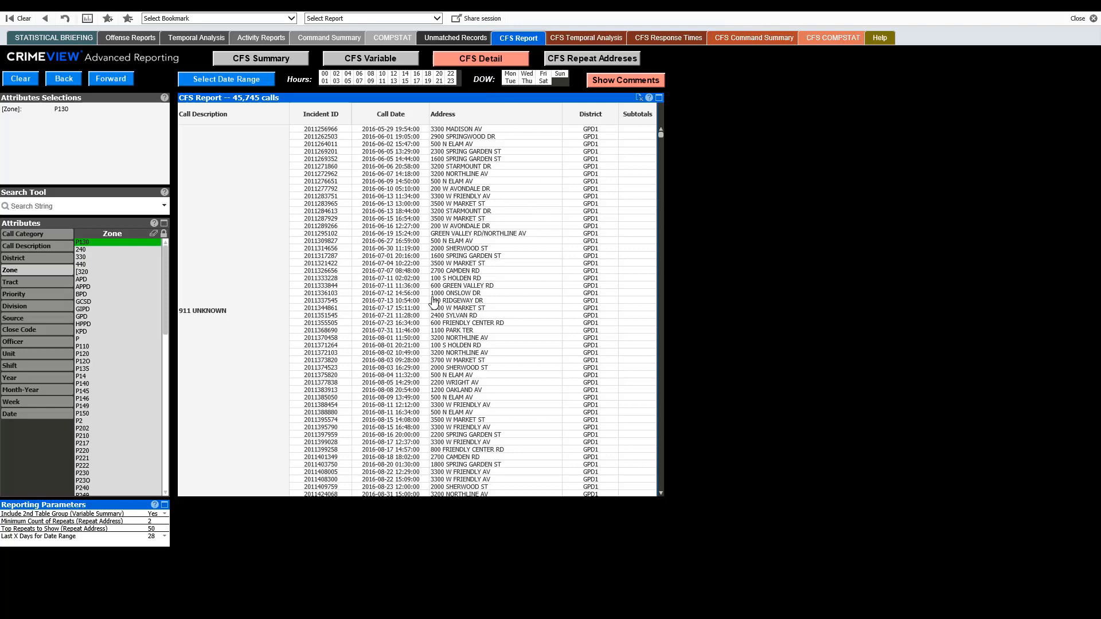
{"action": "left_click", "coordinate": [594, 51]}
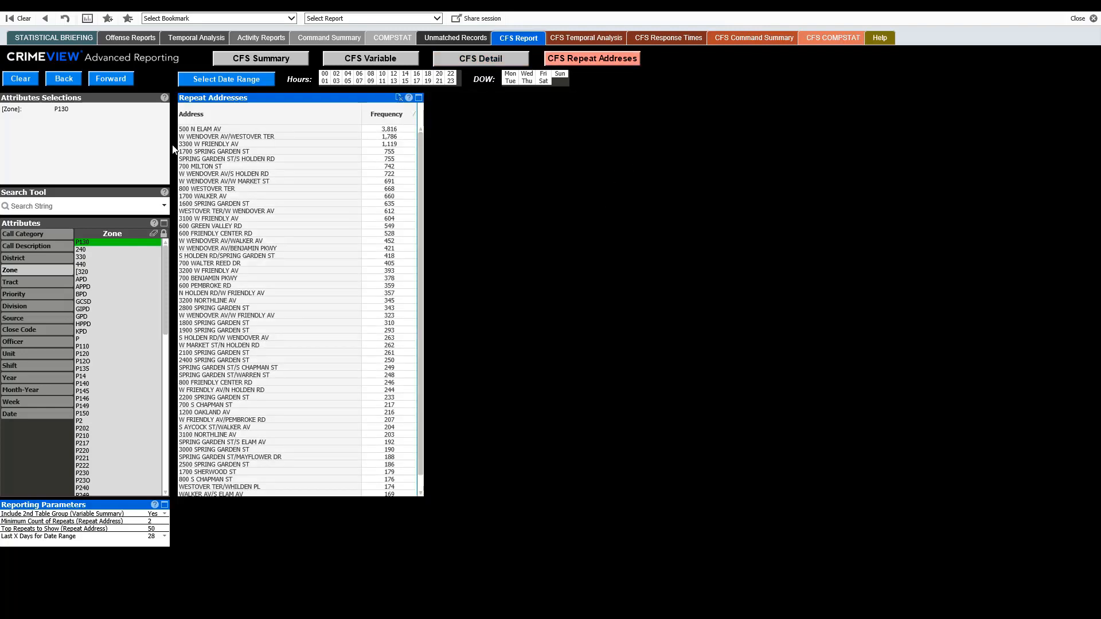
View the CFS temporal analysis as charts and as temporal grids
{"action": "left_click", "coordinate": [617, 39]}
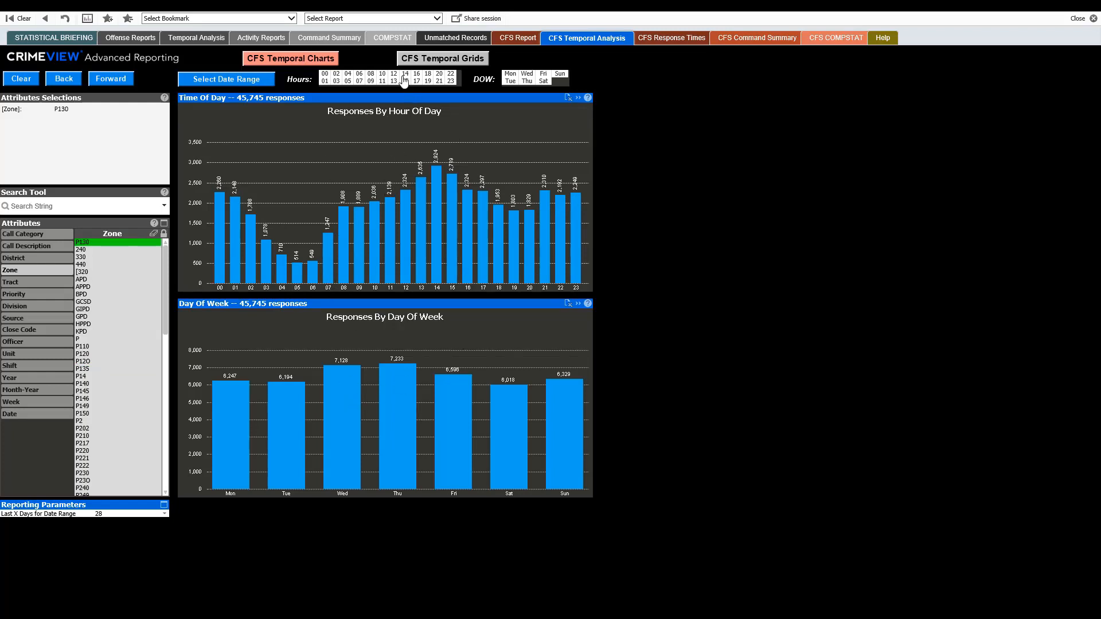
{"action": "left_click", "coordinate": [425, 63]}
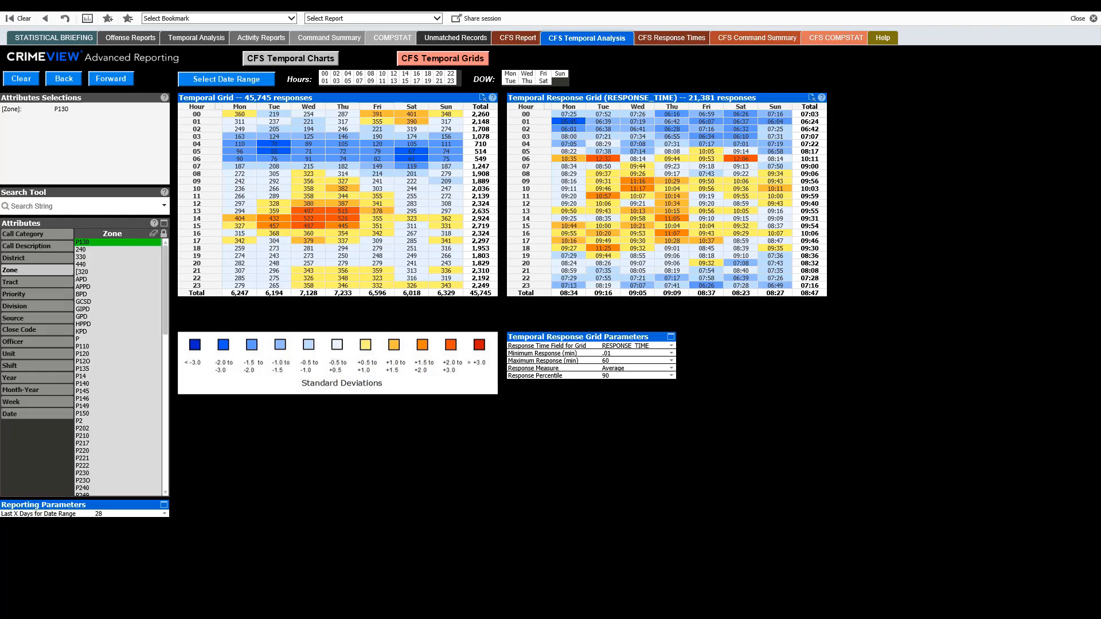
Define the CFS Command Summary study period as the two weeks from 2018-05-28 to 2018-06-10
{"action": "left_click", "coordinate": [770, 41]}
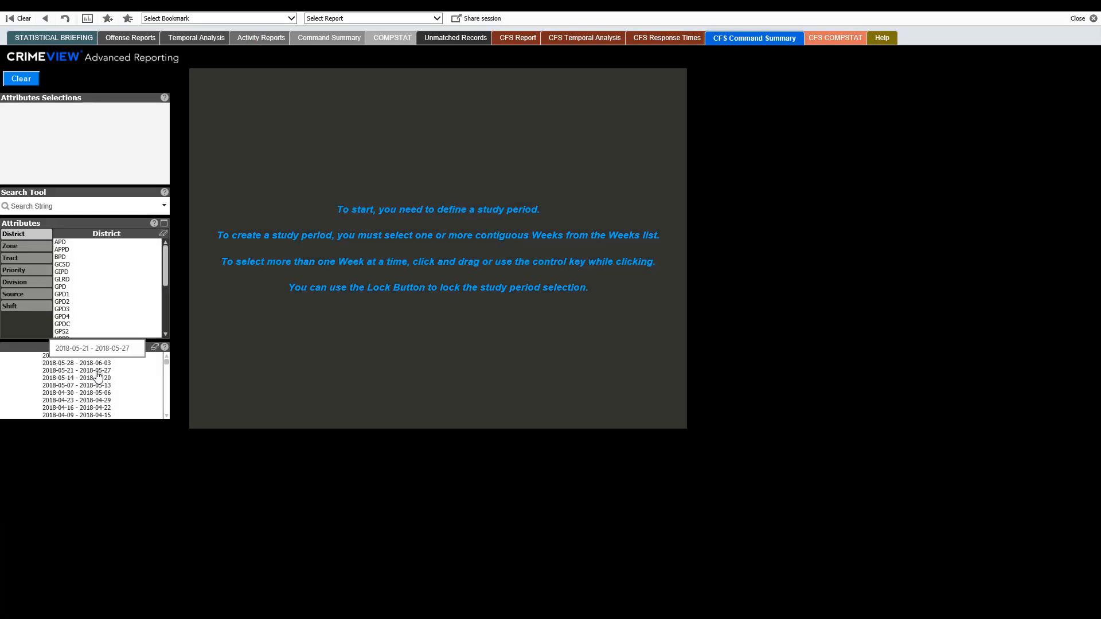
{"action": "left_click_drag", "start_coordinate": [97, 355], "coordinate": [99, 364]}
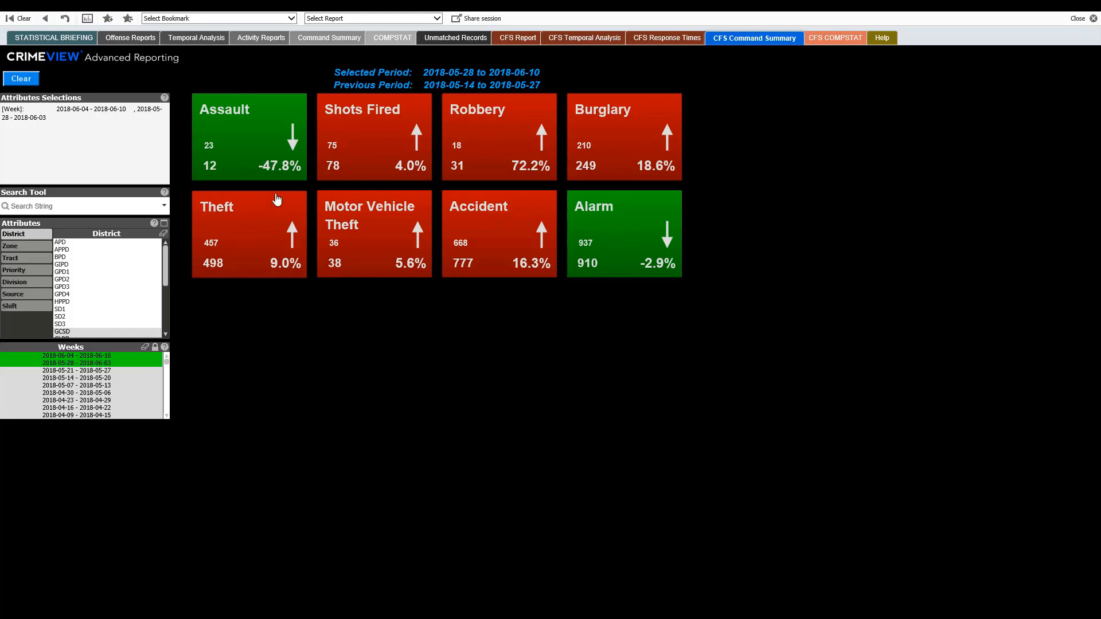
Build the weekly CFS COMPSTAT report for 2018-05-21 to 2018-06-10 and group its statistics by Zone
{"action": "left_click", "coordinate": [837, 39]}
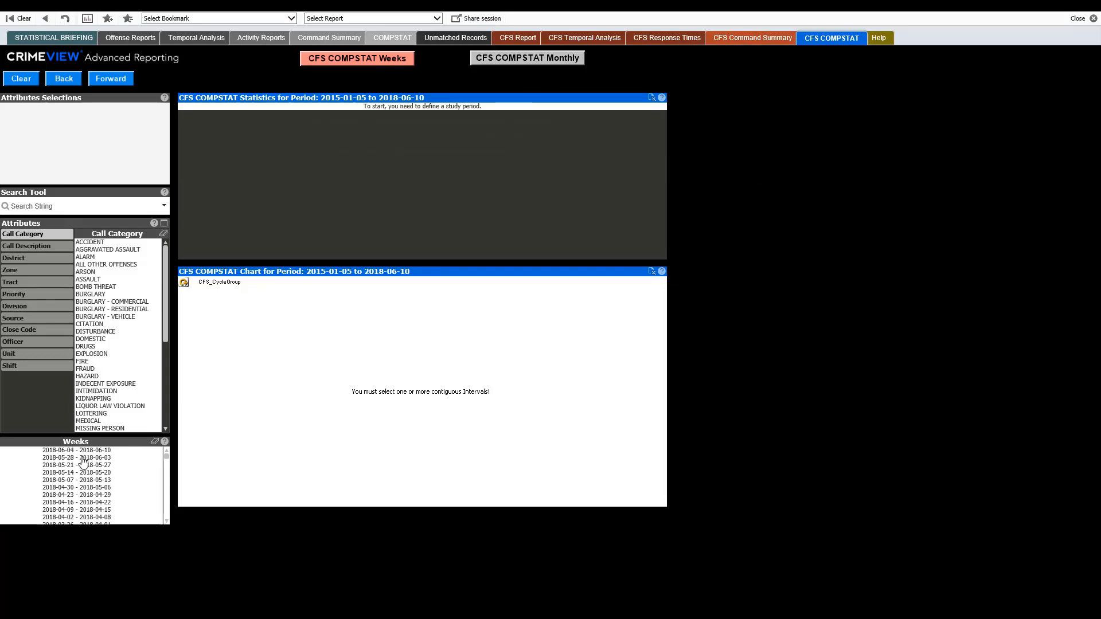
{"action": "left_click_drag", "start_coordinate": [83, 450], "coordinate": [88, 465]}
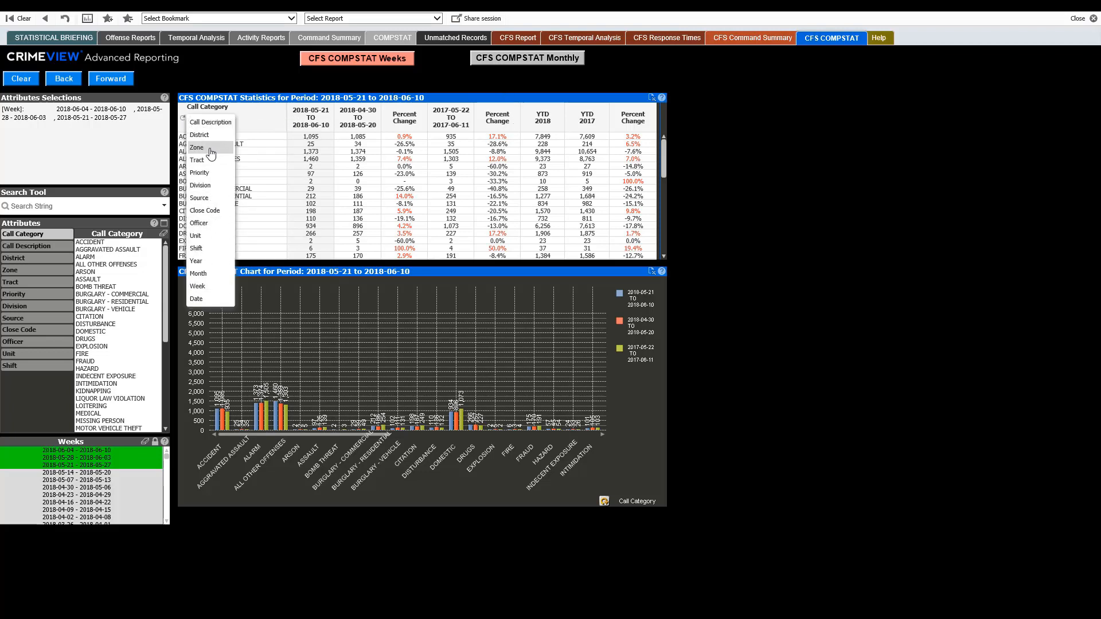
{"action": "left_click", "coordinate": [365, 317]}
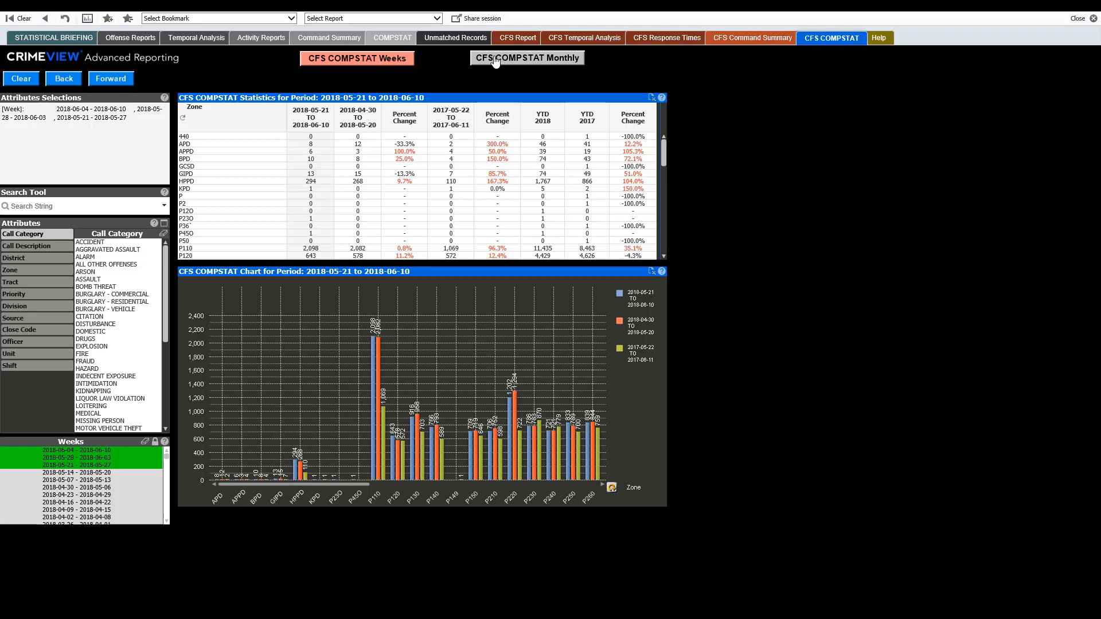
Show the CFS Response Times report with existing selections cleared and the date range limited to Year To Date
{"action": "left_click", "coordinate": [660, 42]}
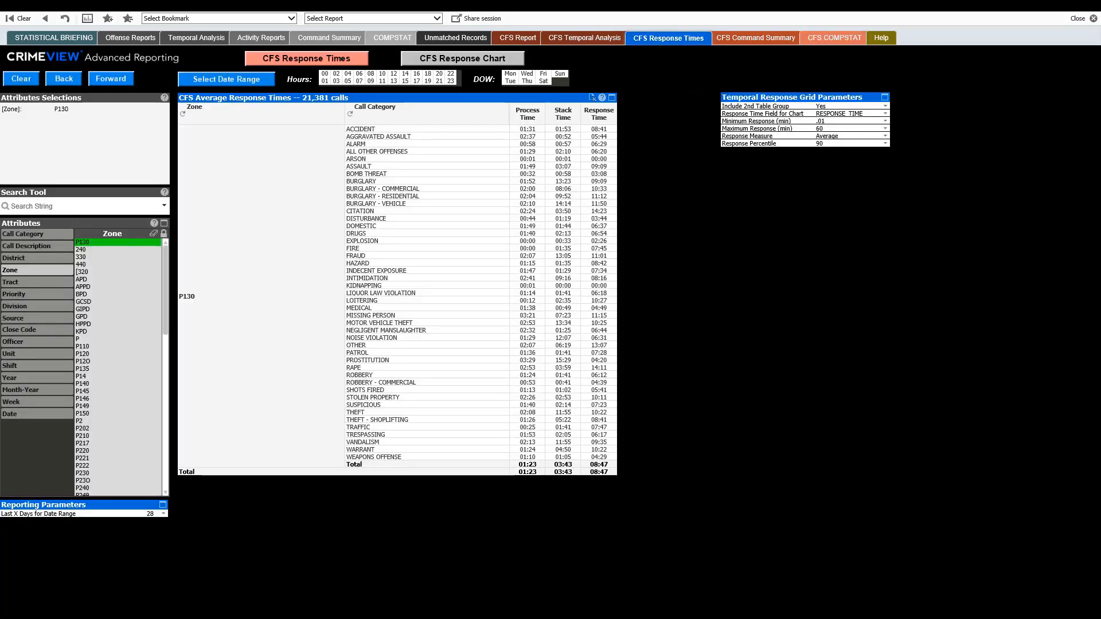
{"action": "left_click", "coordinate": [21, 79]}
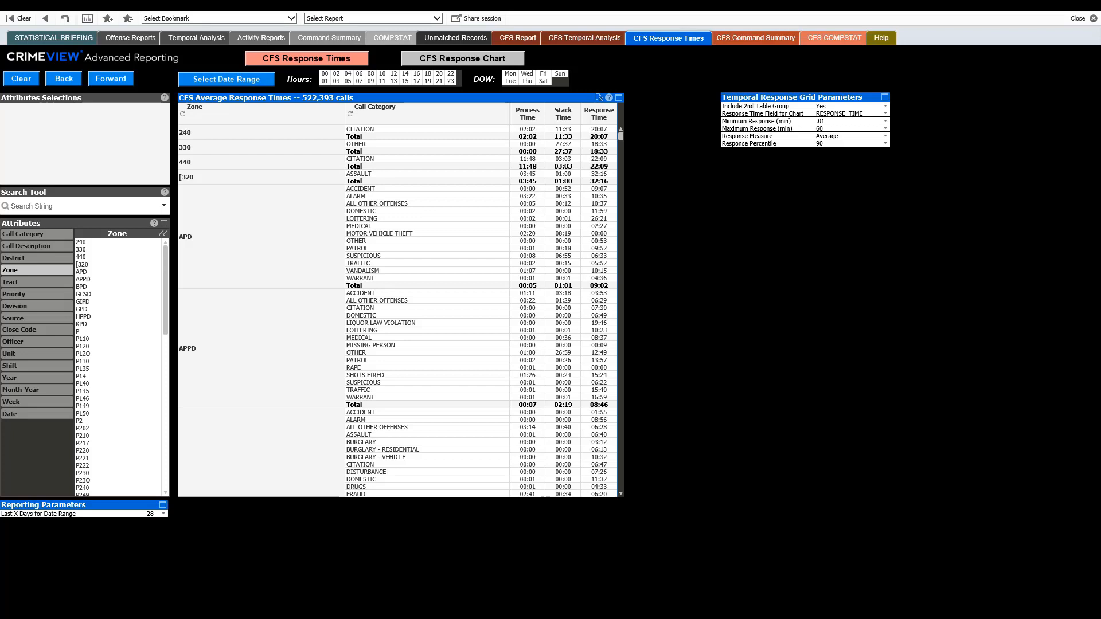
{"action": "left_click", "coordinate": [231, 86]}
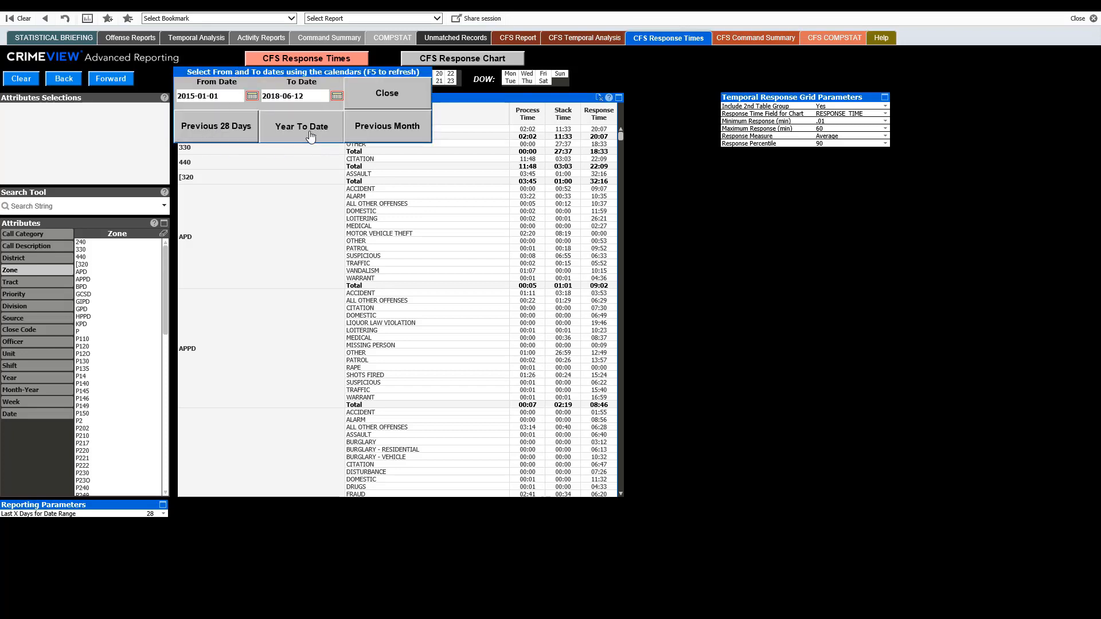
{"action": "left_click", "coordinate": [311, 138]}
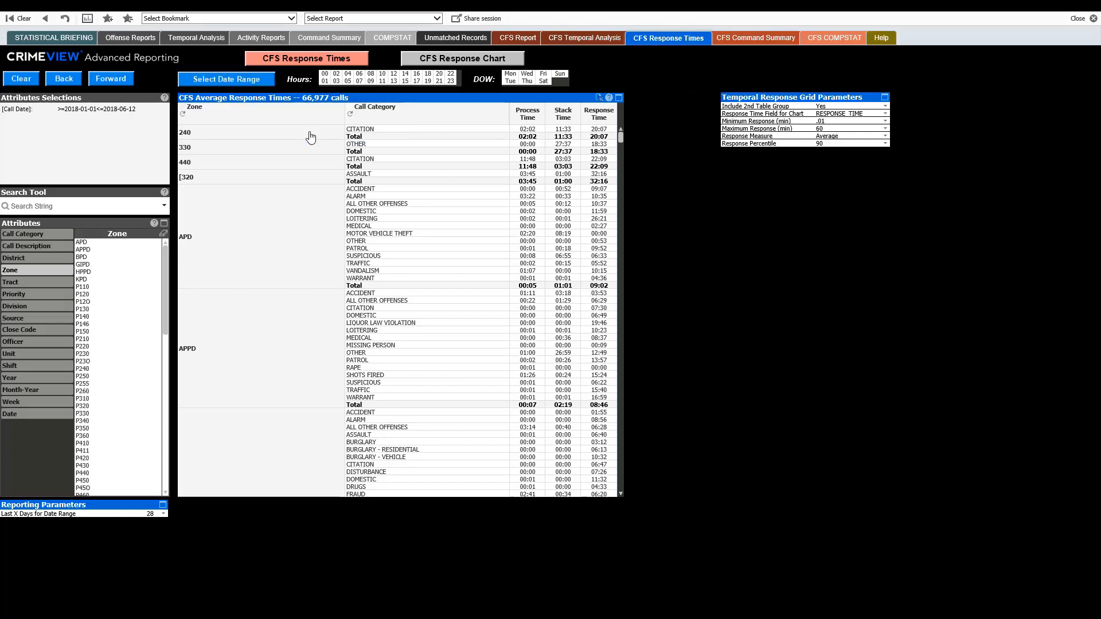
Group the response times table by Priority instead of Zone and set the Response Measure to Percentile
{"action": "left_click", "coordinate": [184, 115]}
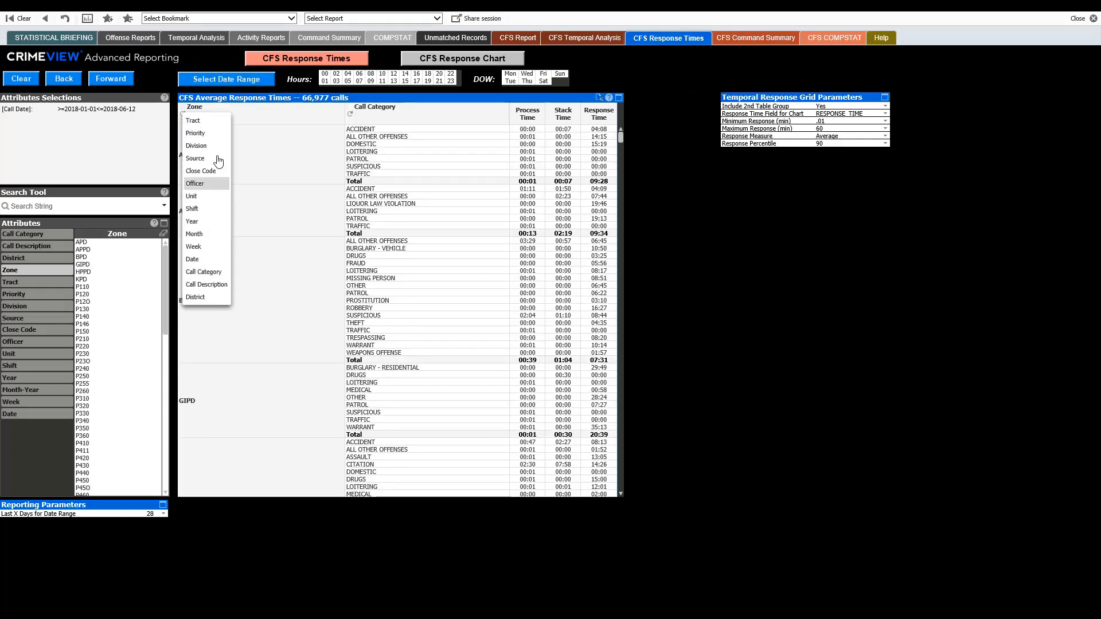
{"action": "left_click", "coordinate": [196, 133]}
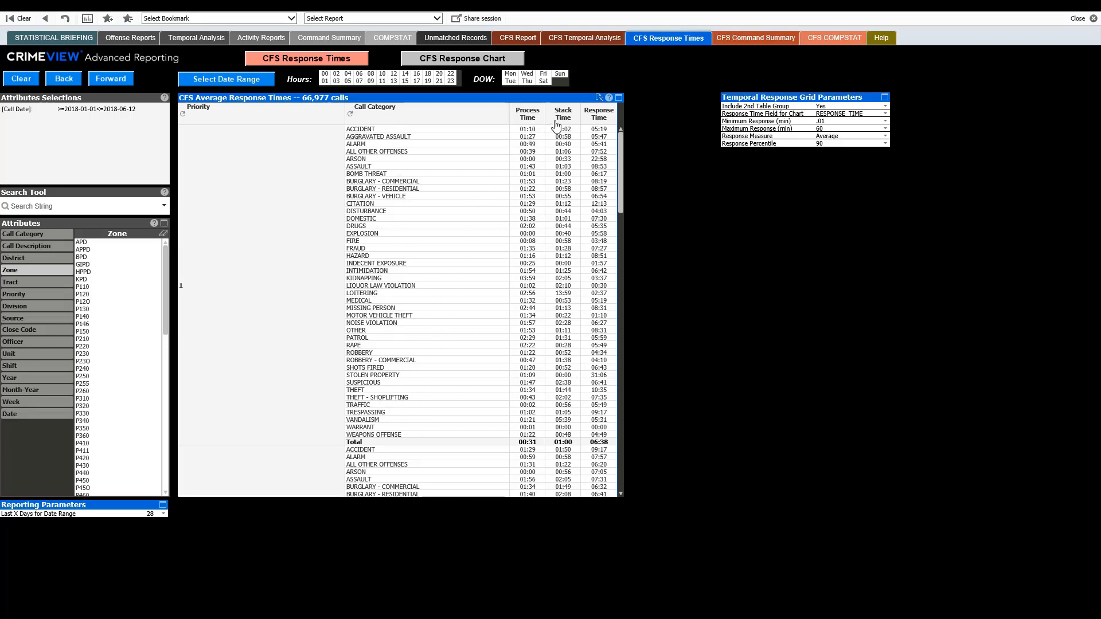
{"action": "left_click", "coordinate": [886, 140]}
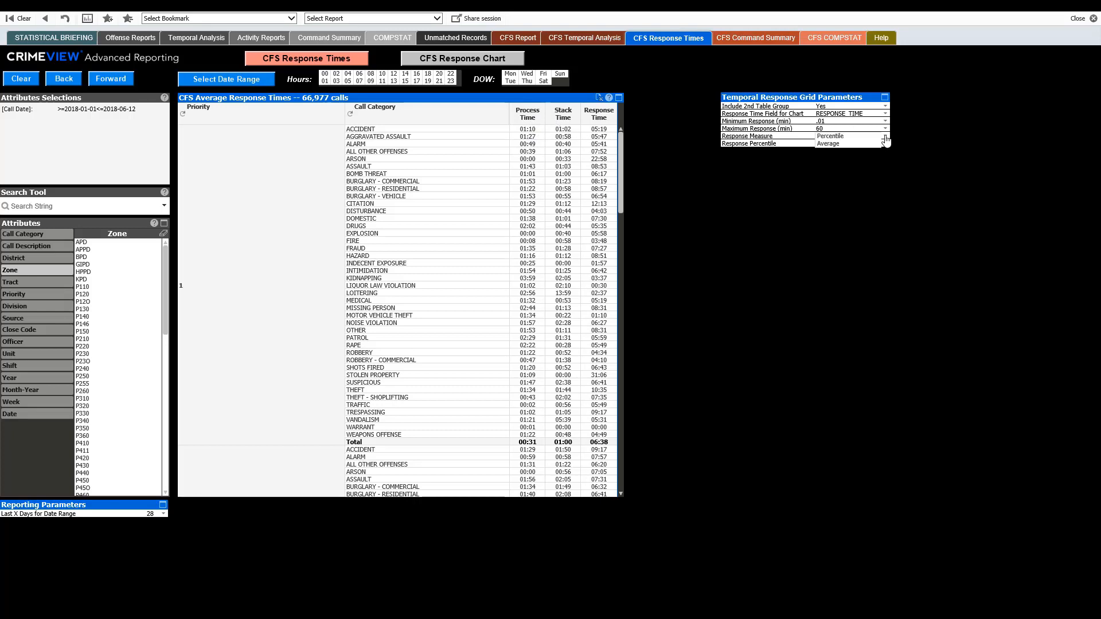
{"action": "left_click", "coordinate": [912, 339]}
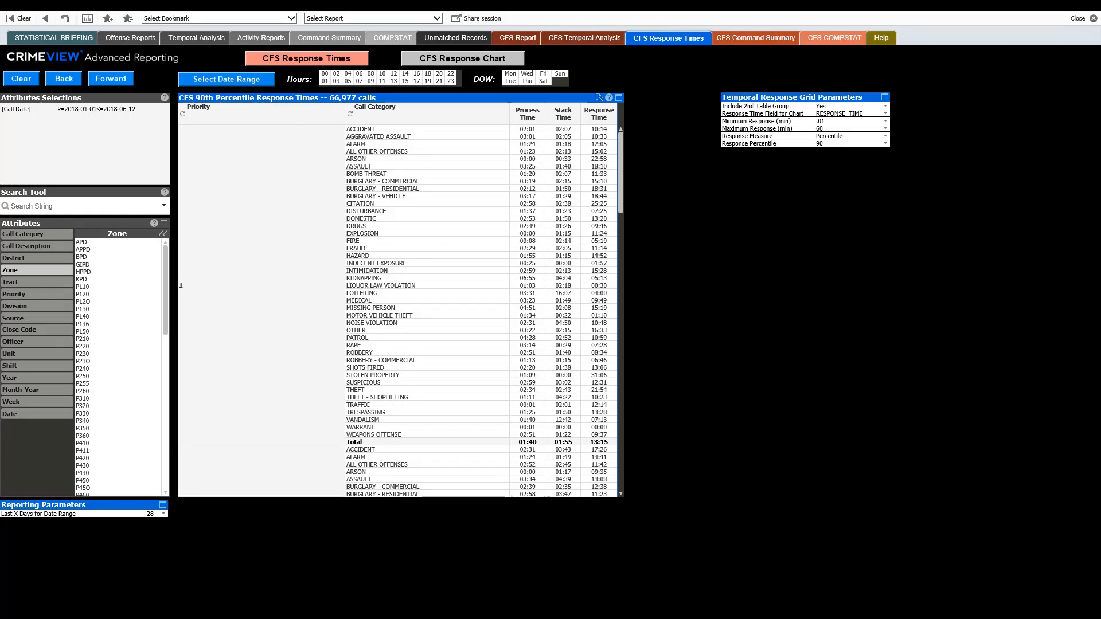
Limit the response times to the ROBBERY and ROBBERY - COMMERCIAL call categories and display them as the CFS Response Chart
{"action": "left_click", "coordinate": [40, 235]}
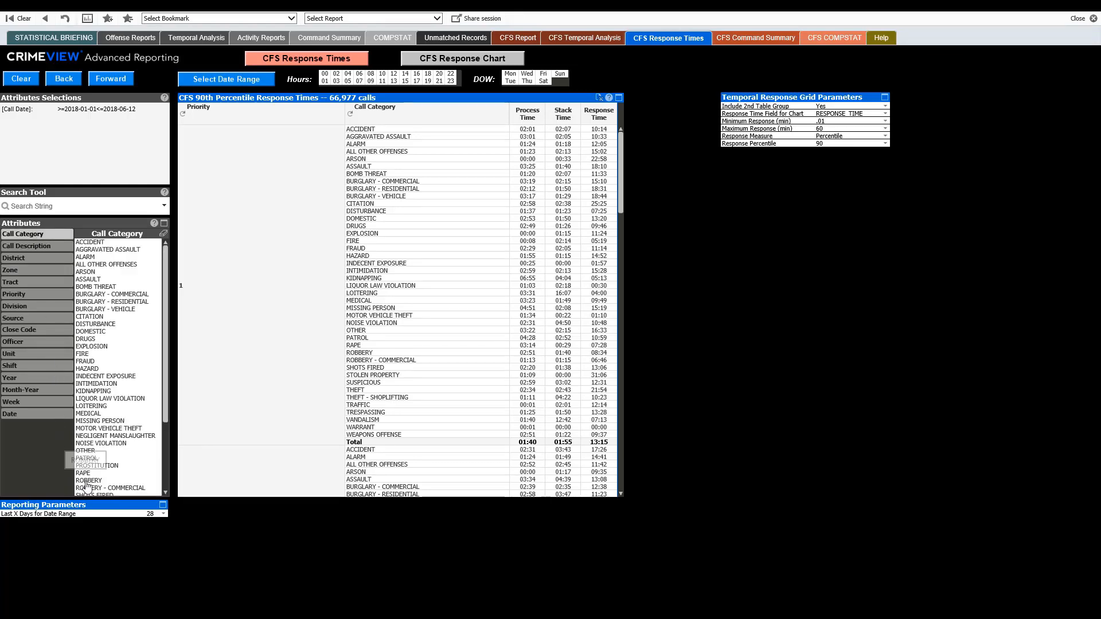
{"action": "left_click_drag", "start_coordinate": [85, 481], "coordinate": [87, 492]}
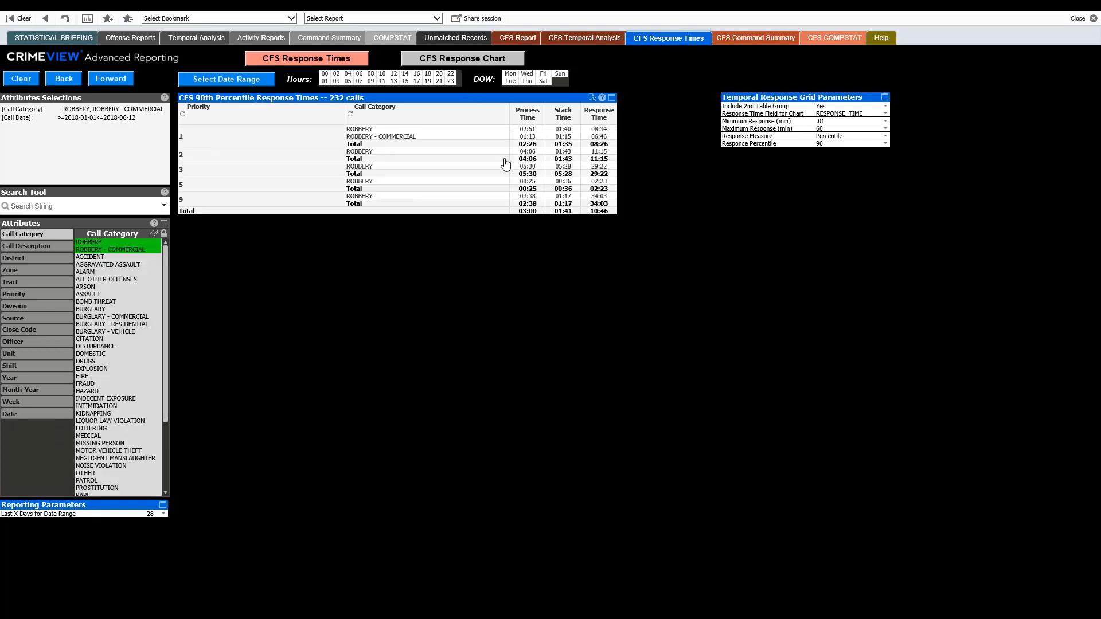
{"action": "left_click", "coordinate": [463, 58]}
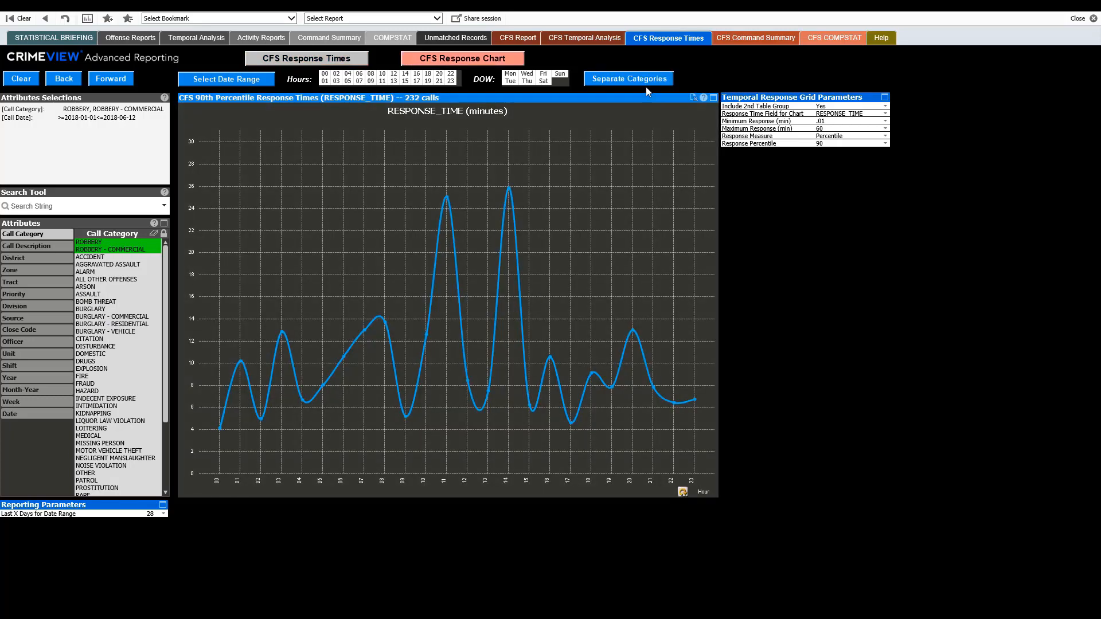
Separate the response chart into categories with one line per District
{"action": "left_click", "coordinate": [641, 85]}
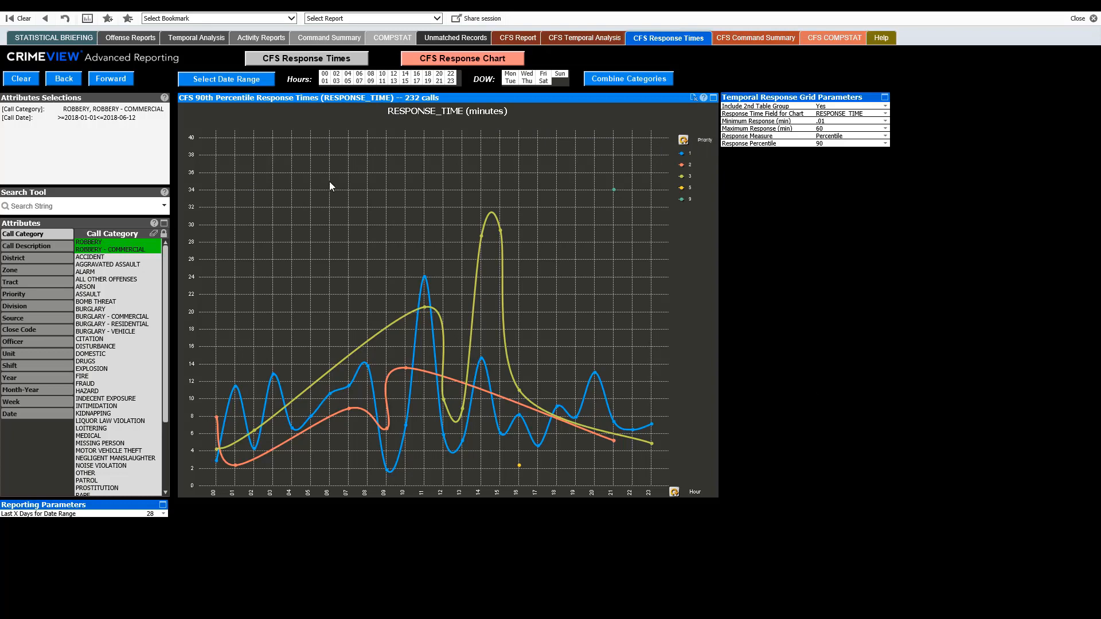
{"action": "left_click", "coordinate": [683, 140]}
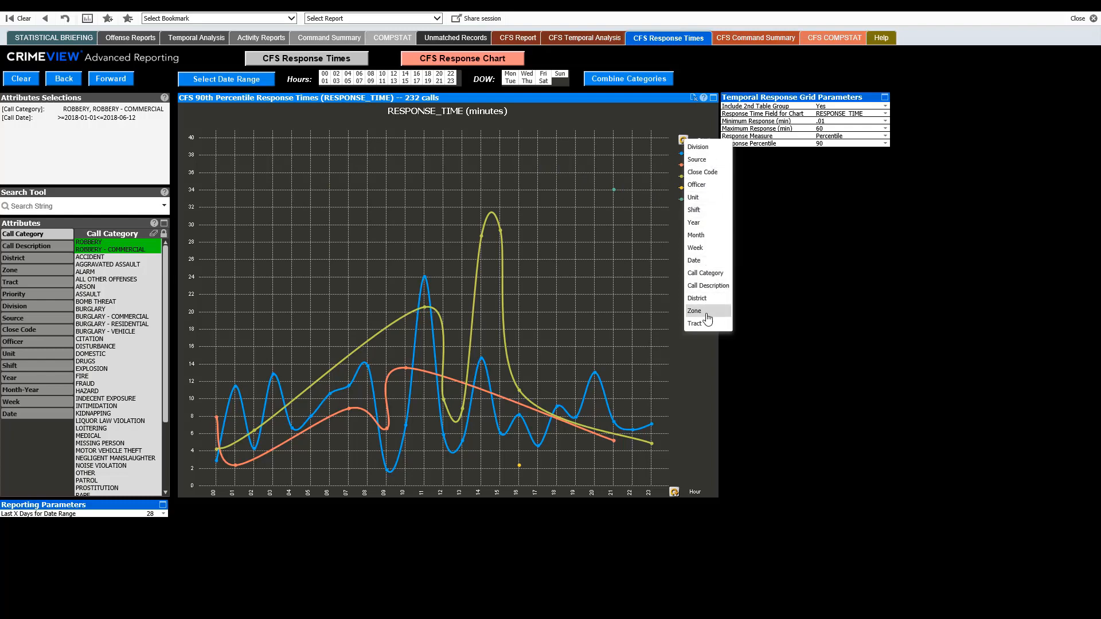
{"action": "left_click", "coordinate": [803, 353]}
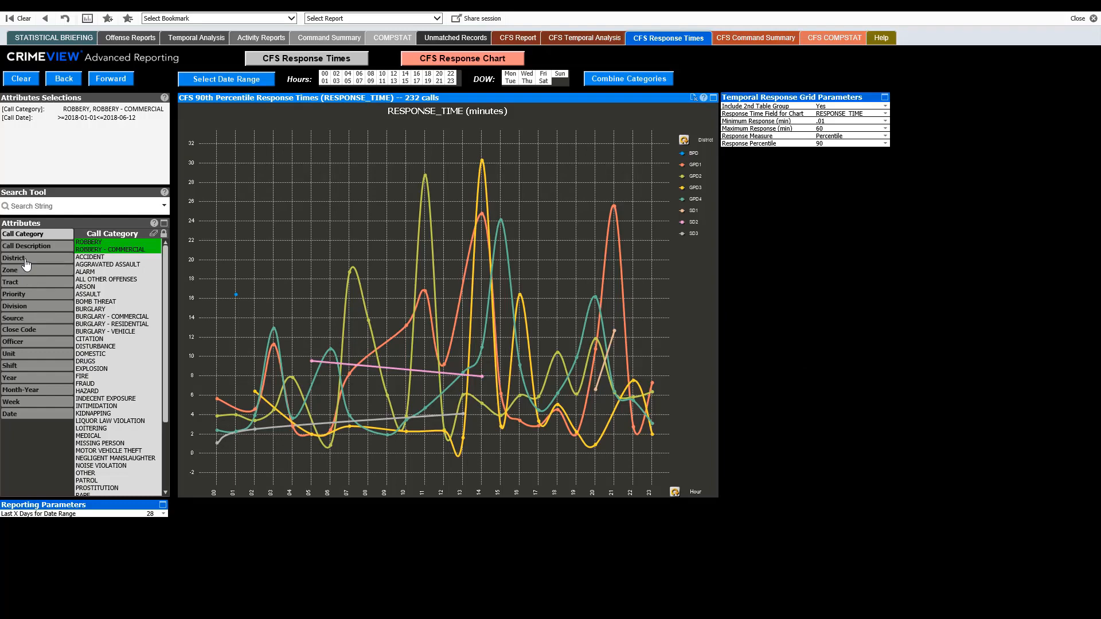
Filter the response chart to districts GPD1 through GPD4 and Priority 1 calls
{"action": "left_click", "coordinate": [54, 260]}
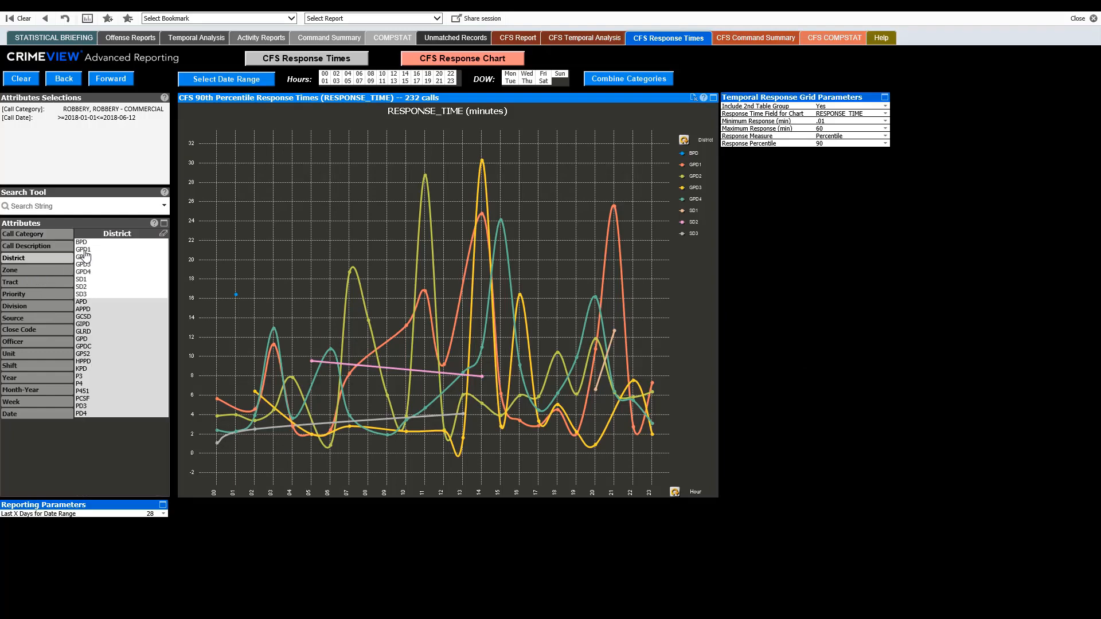
{"action": "left_click_drag", "start_coordinate": [85, 250], "coordinate": [85, 272]}
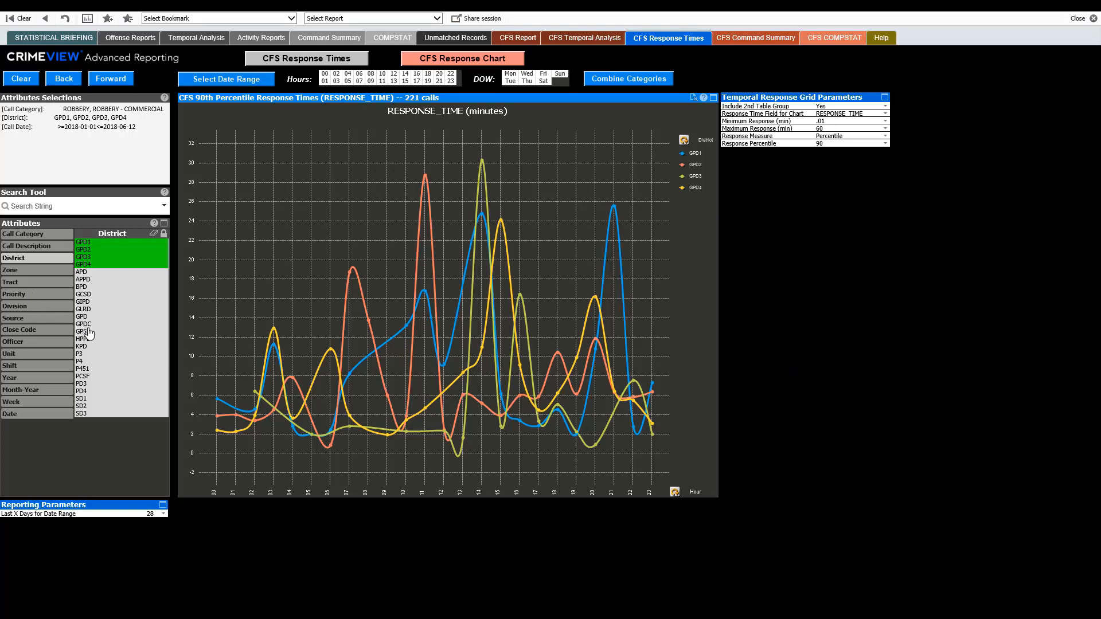
{"action": "left_click", "coordinate": [51, 294]}
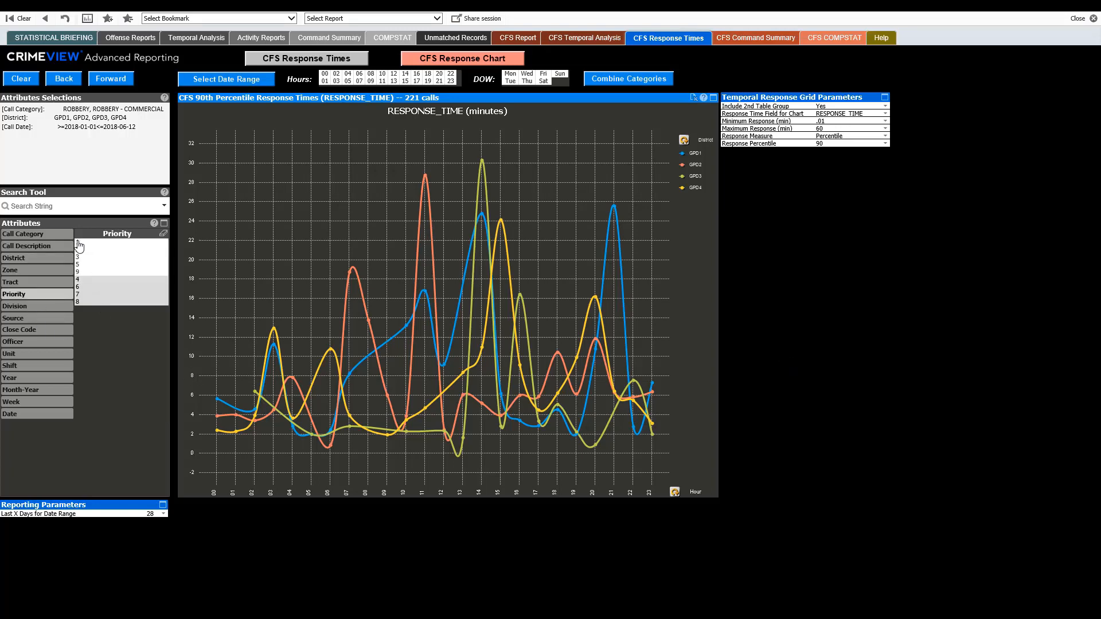
{"action": "left_click", "coordinate": [78, 242]}
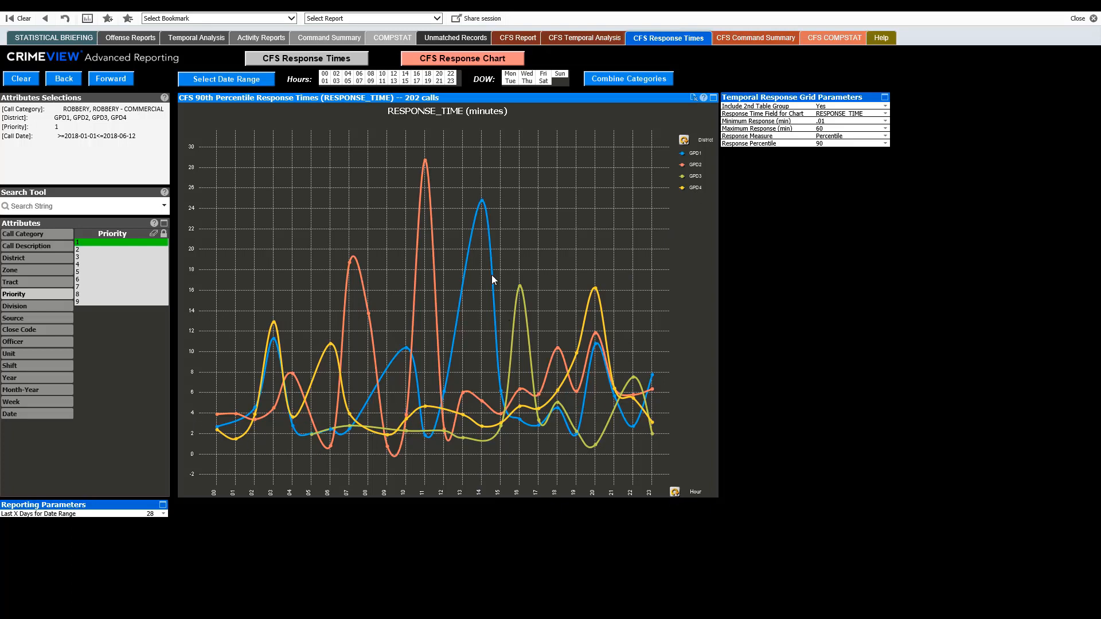
Switch the response chart's time axis from Hour to Day of Week and on to Month
{"action": "left_click", "coordinate": [674, 492]}
{"action": "left_click", "coordinate": [690, 504]}
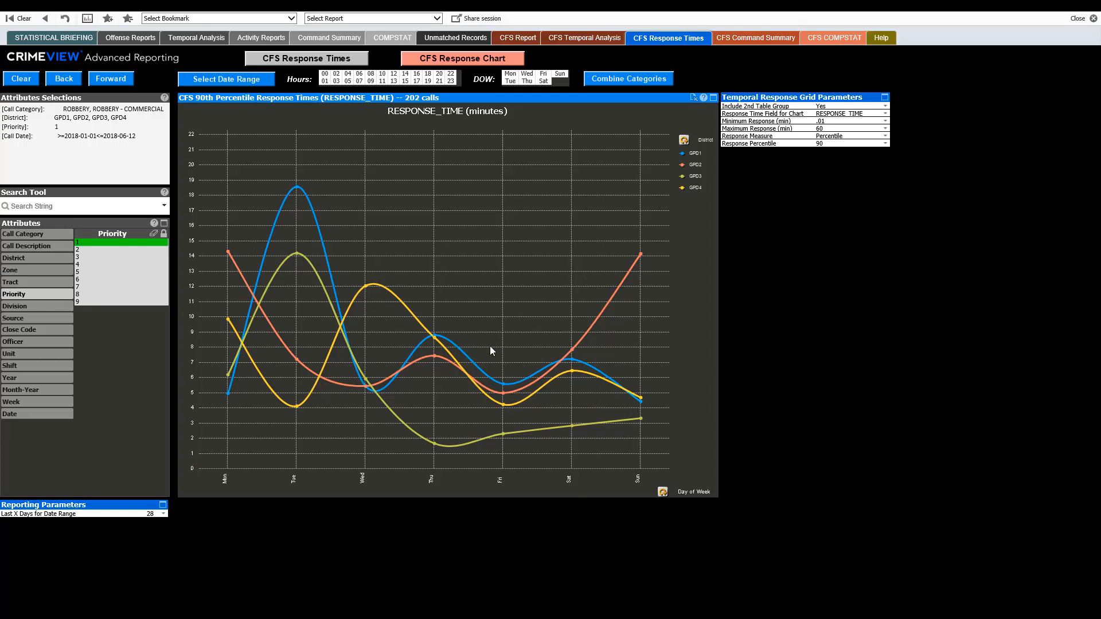
{"action": "left_click", "coordinate": [663, 492]}
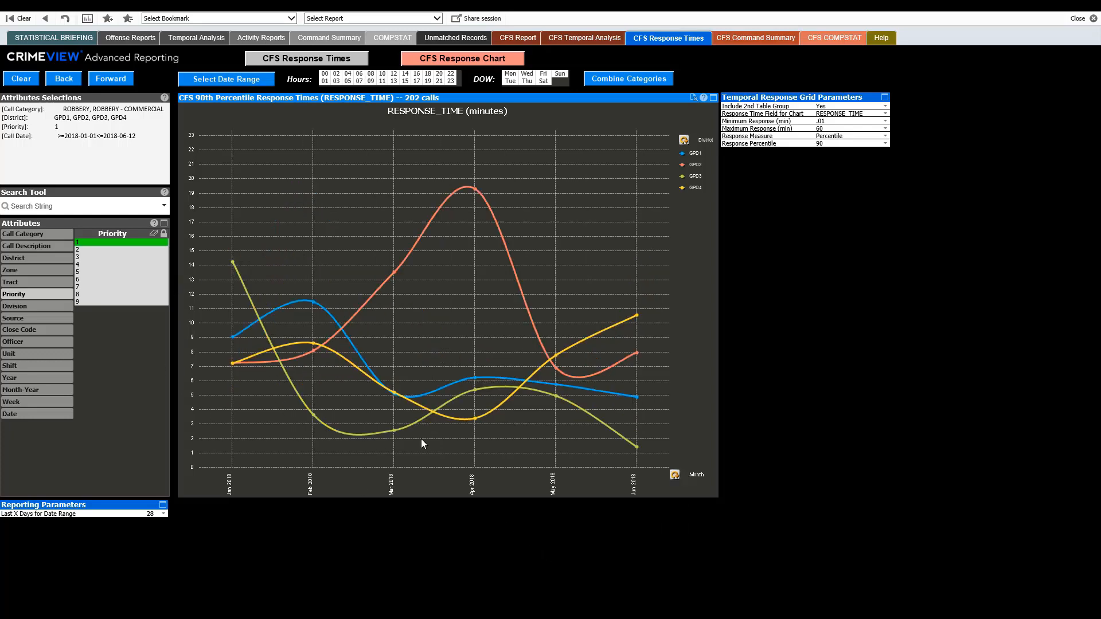
Switch the response chart's time axis to Week and combine the district categories into a single line
{"action": "left_click", "coordinate": [675, 476]}
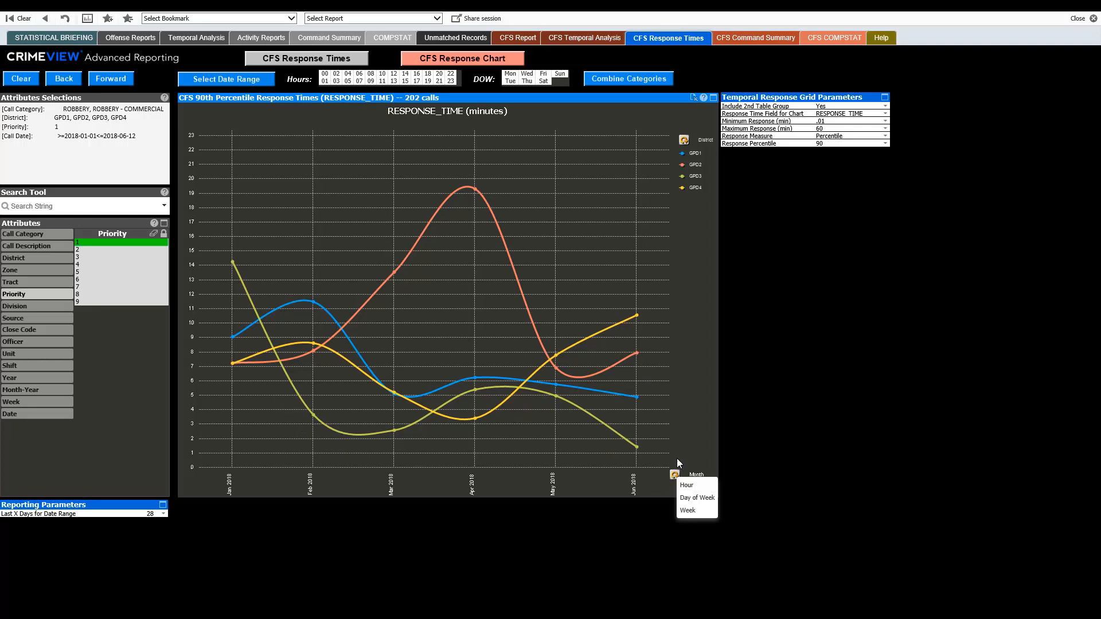
{"action": "left_click", "coordinate": [693, 510]}
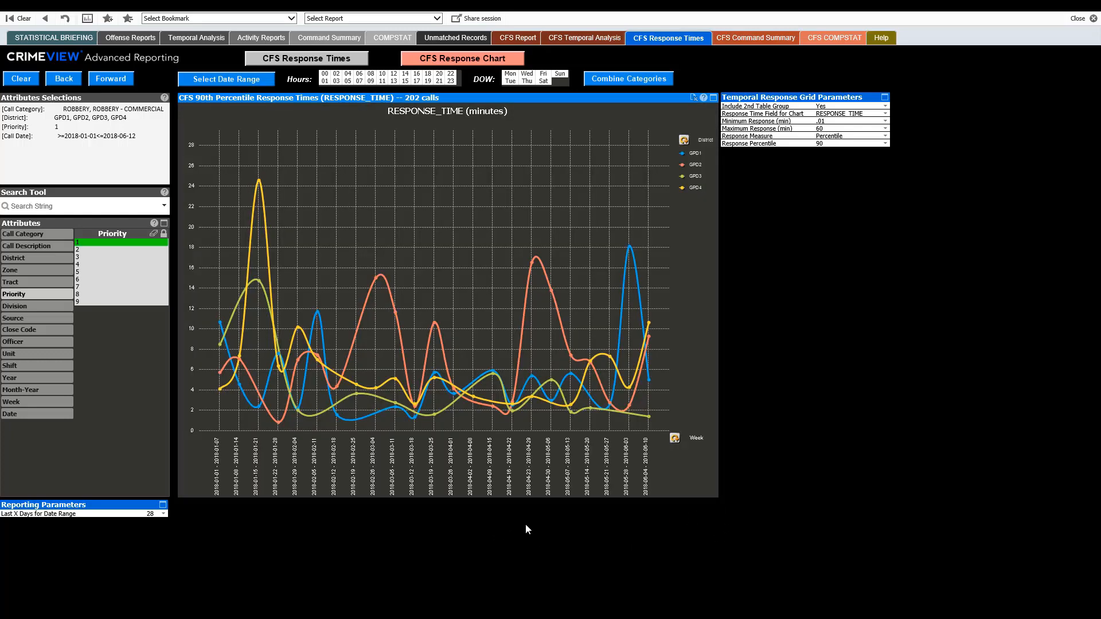
{"action": "left_click", "coordinate": [601, 80]}
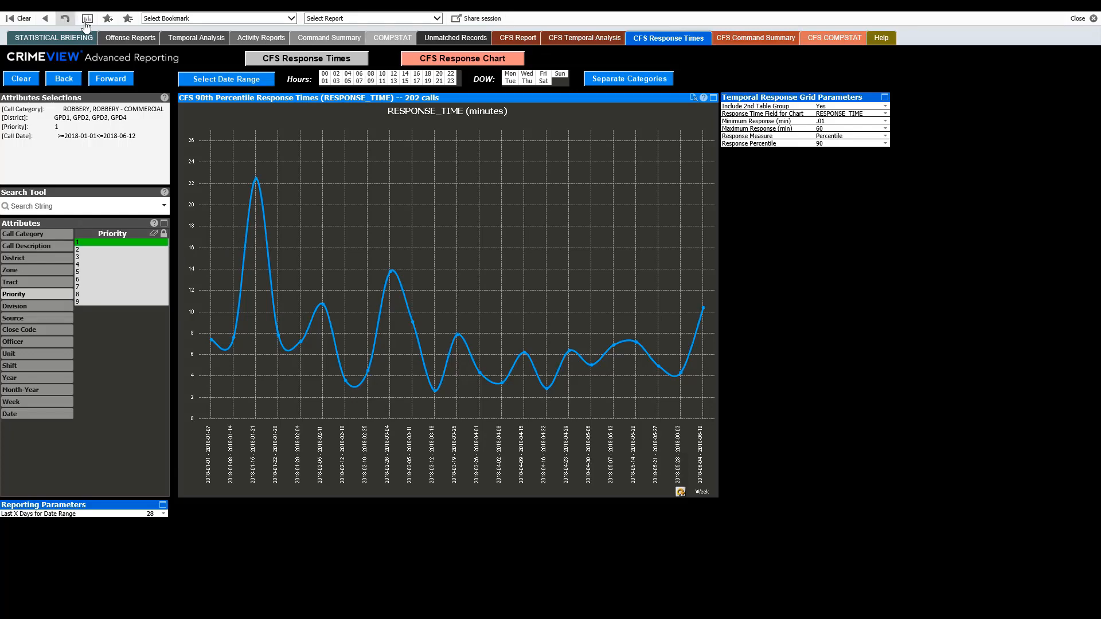
Show the Statistical Briefing's Monthly summary for May 2018, limited to the VIOLENT CRIME, PROPERTY CRIME and OTHER CRIME activity types
{"action": "left_click", "coordinate": [69, 38]}
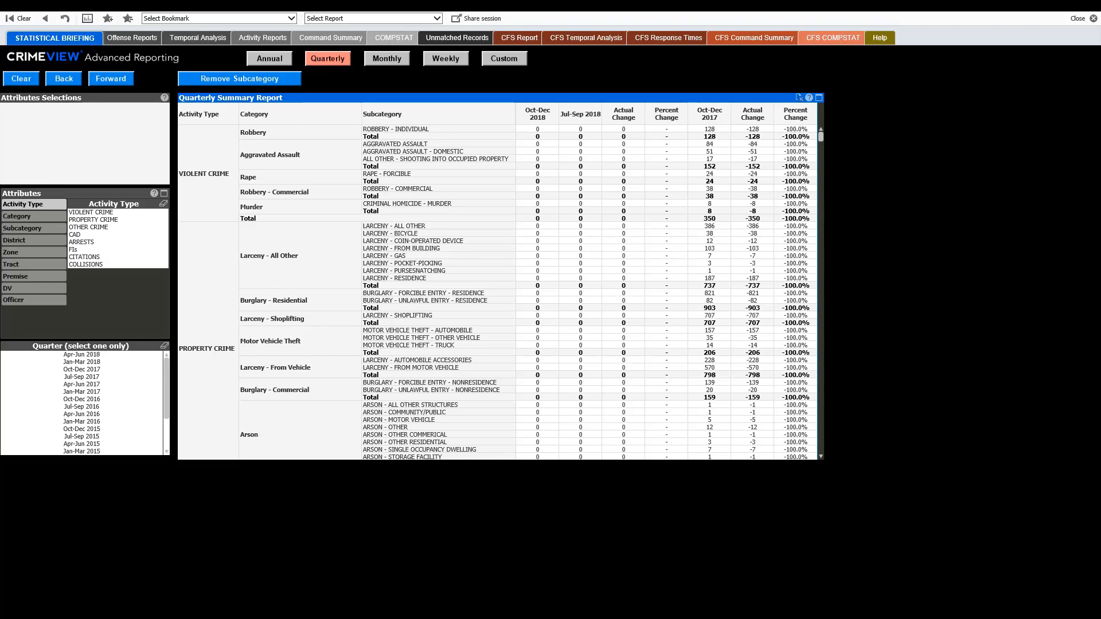
{"action": "left_click", "coordinate": [383, 63]}
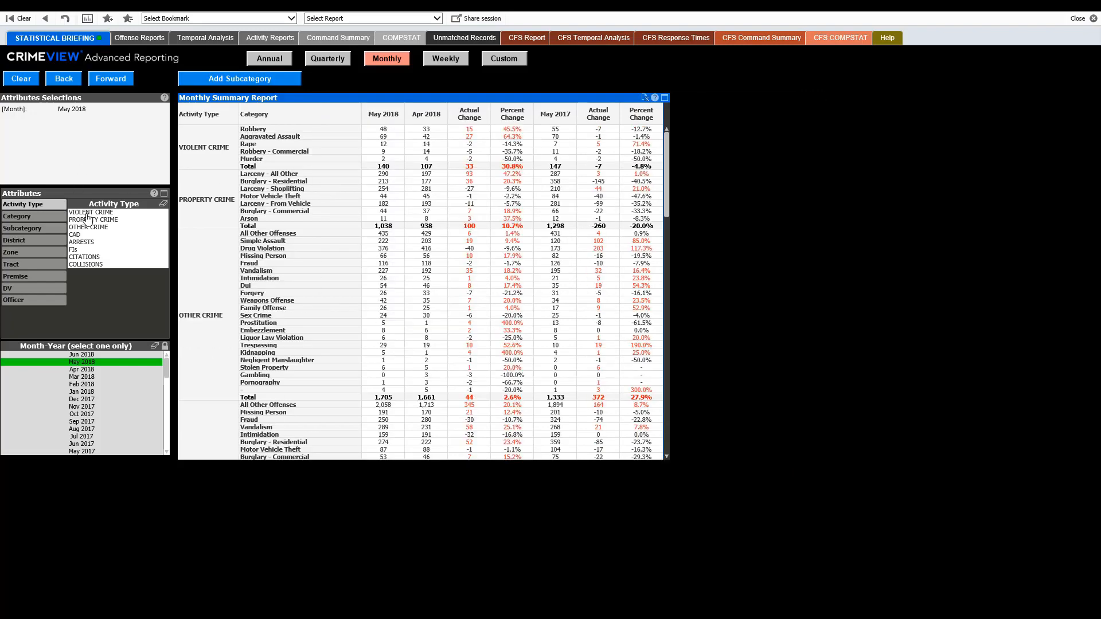
{"action": "left_click_drag", "start_coordinate": [87, 213], "coordinate": [87, 228]}
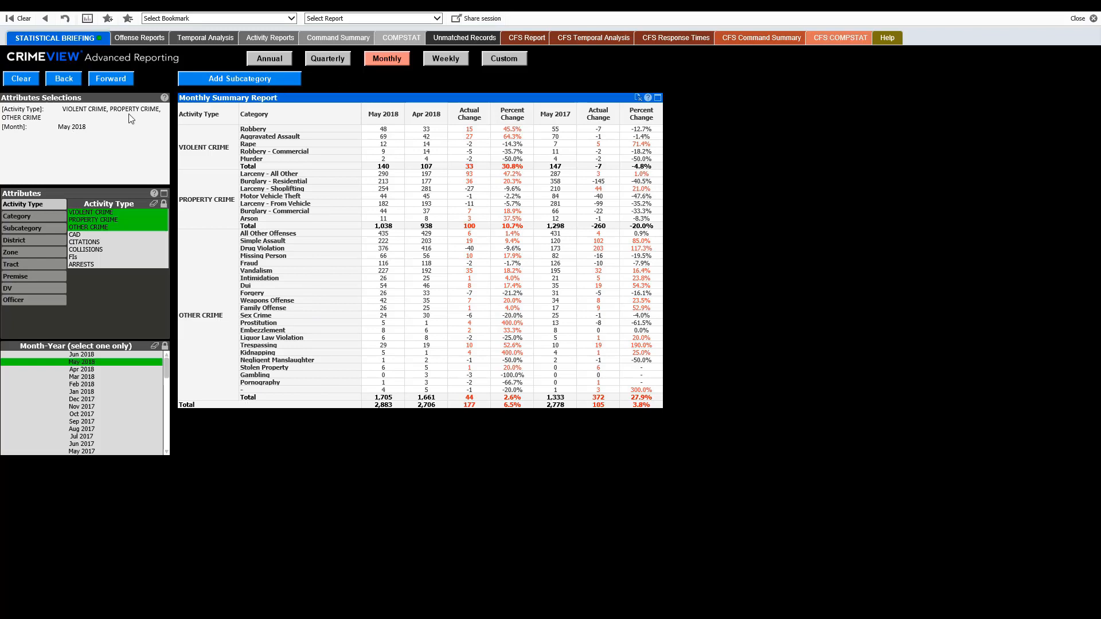
Show the May 2018 monthly summary for the CAD, CITATIONS, COLLISIONS, FIs and finally ARRESTS activity types, one at a time
{"action": "left_click", "coordinate": [74, 235]}
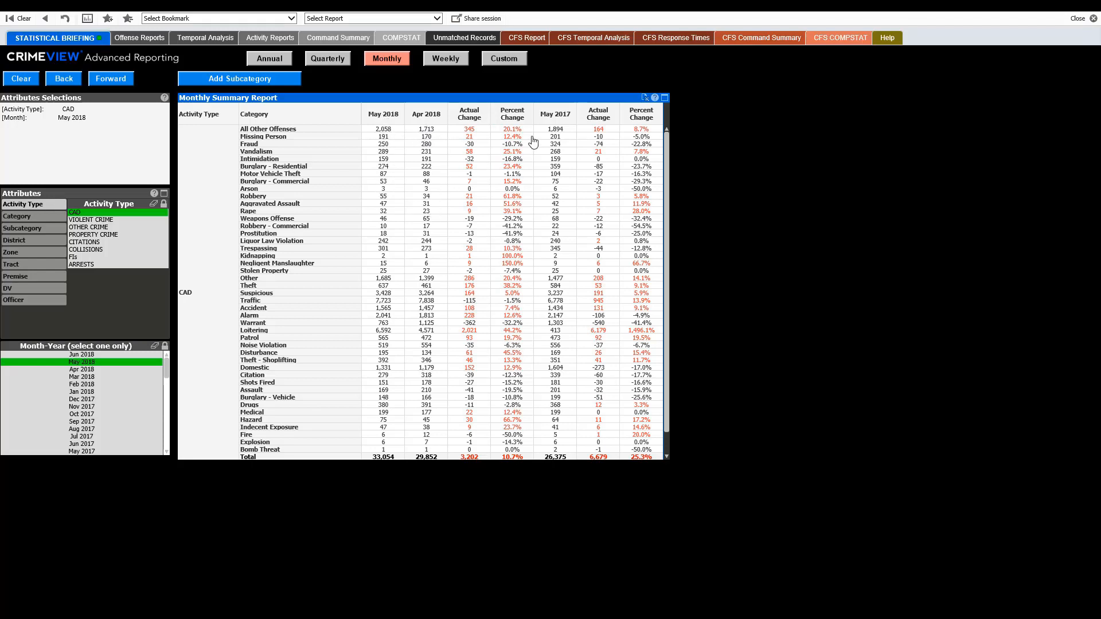
{"action": "left_click", "coordinate": [84, 242]}
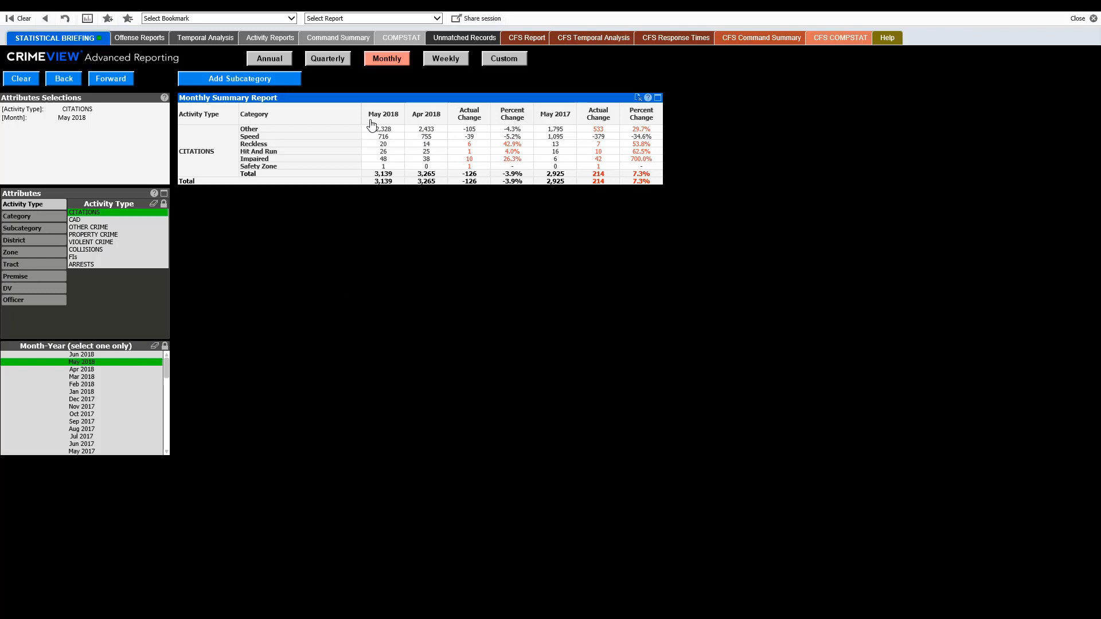
{"action": "left_click", "coordinate": [83, 250]}
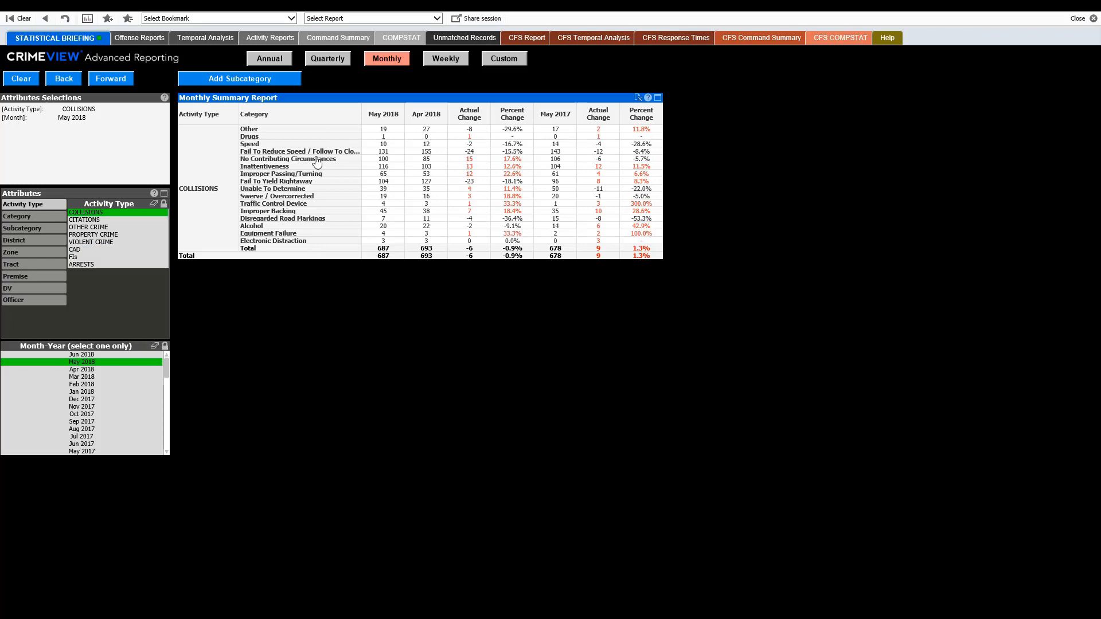
{"action": "left_click", "coordinate": [72, 257]}
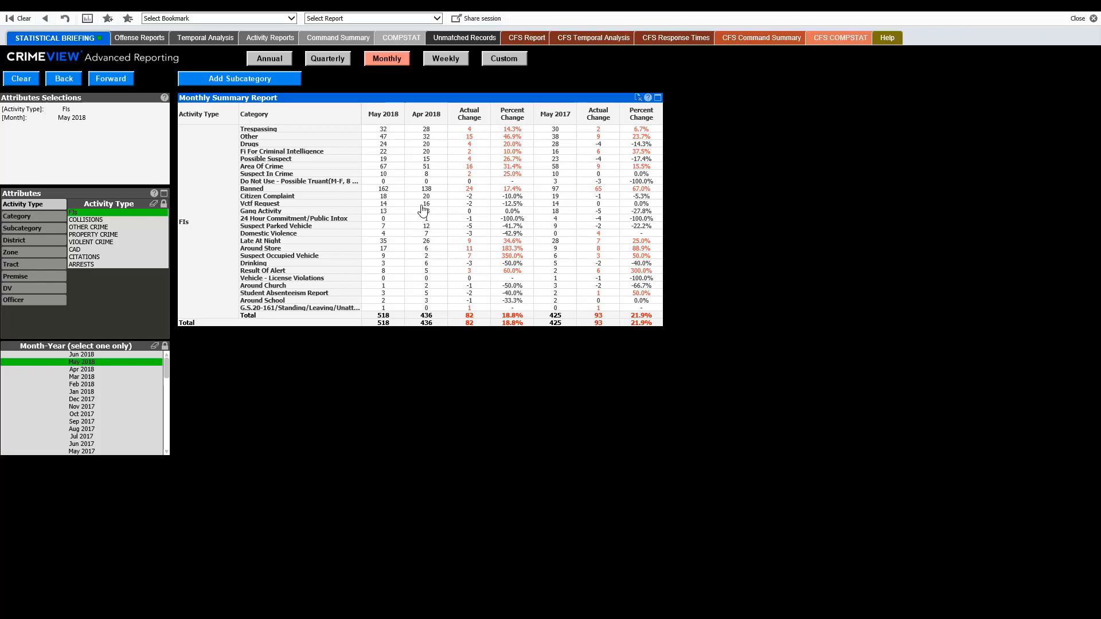
{"action": "left_click", "coordinate": [92, 265]}
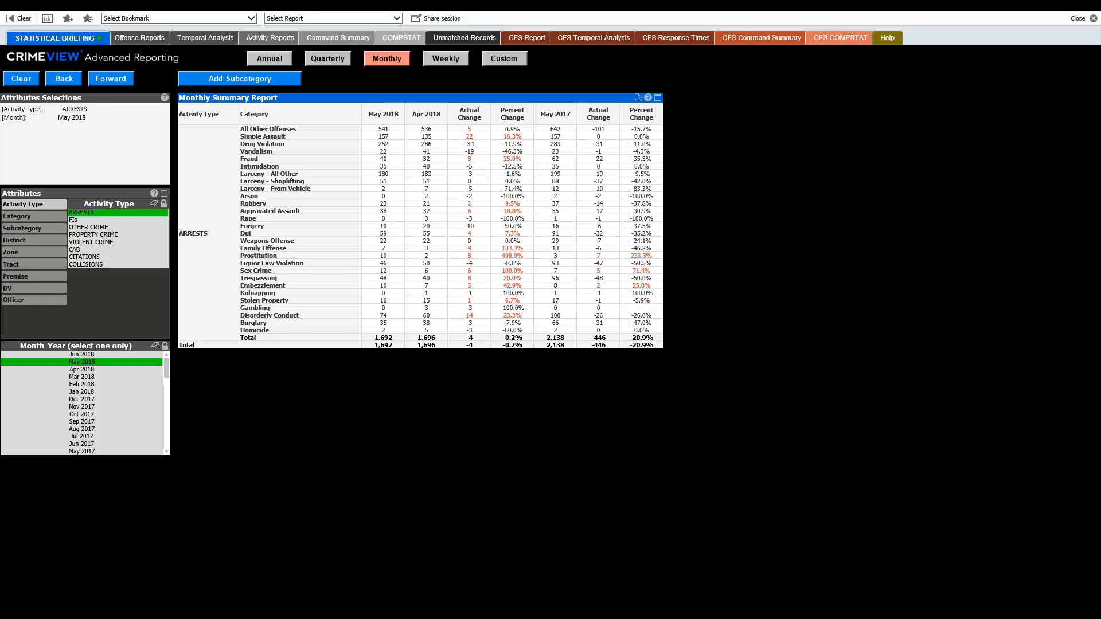
Save the current selections as a bookmark named "May 2018 Arrests" shared with other users, and open the list of saved bookmarks
{"action": "left_click", "coordinate": [67, 20]}
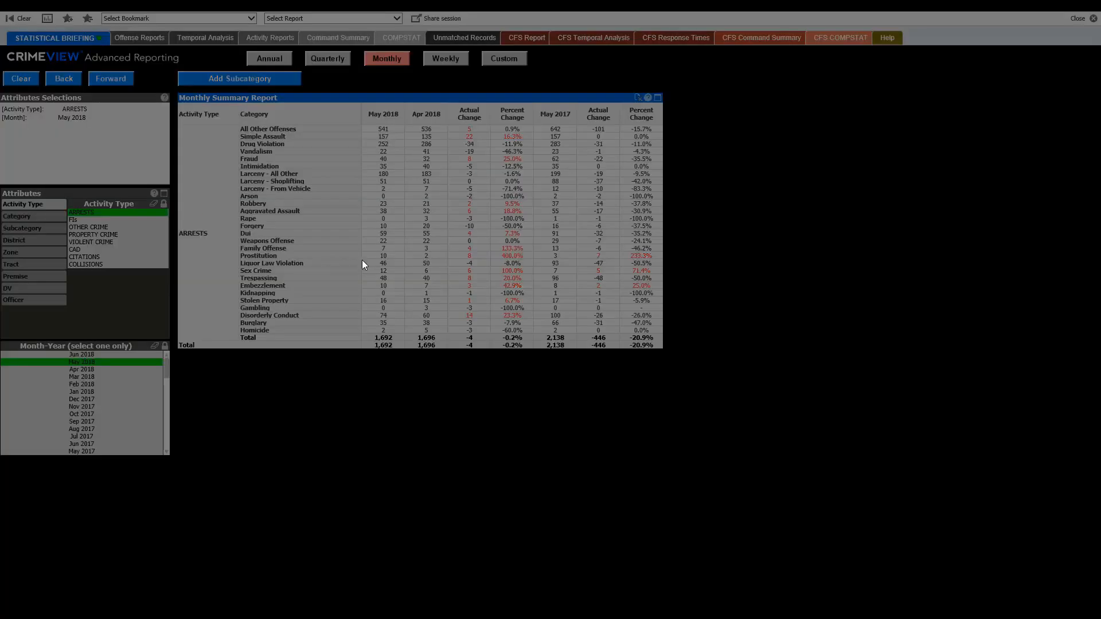
{"action": "left_click_drag", "start_coordinate": [495, 258], "coordinate": [434, 258]}
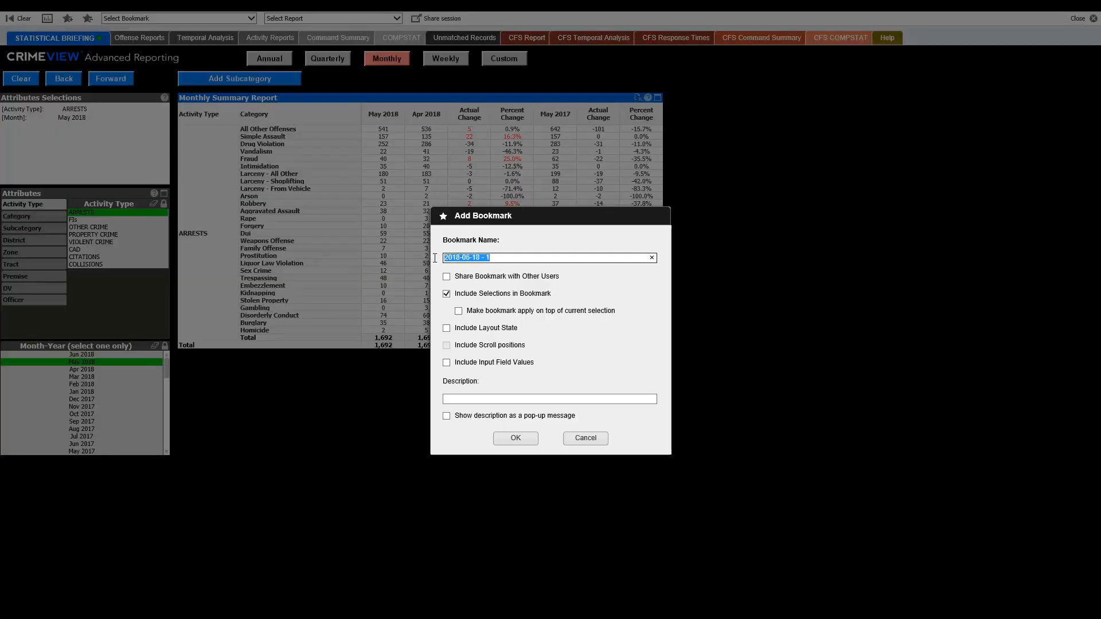
{"action": "type", "text": "May 2018 Arrests"}
{"action": "left_click", "coordinate": [446, 277]}
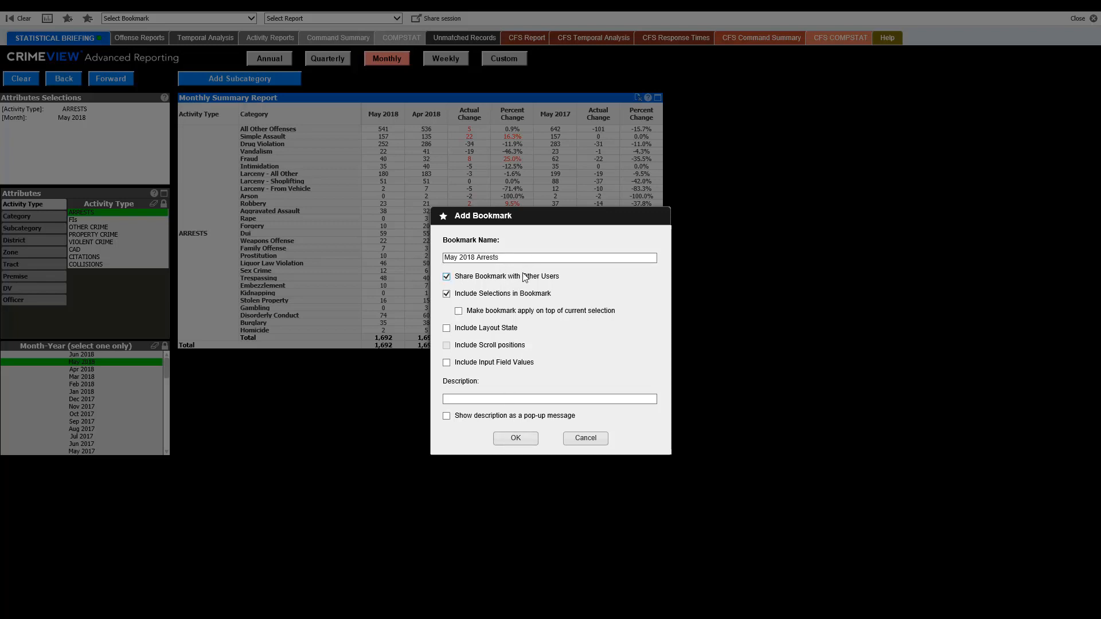
{"action": "left_click", "coordinate": [516, 439]}
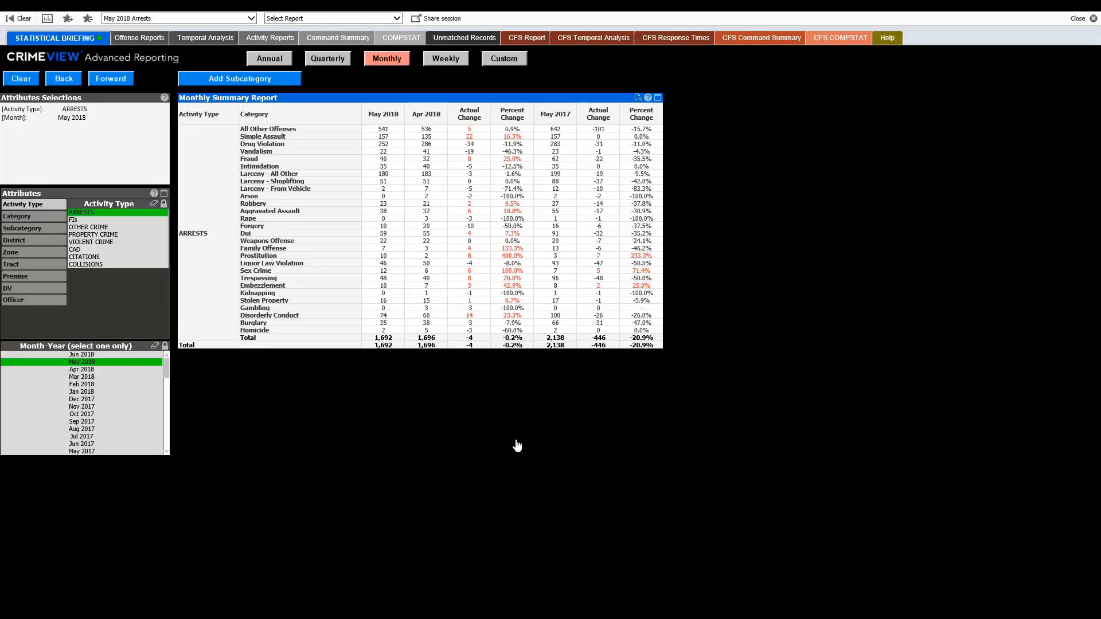
{"action": "left_click", "coordinate": [251, 19]}
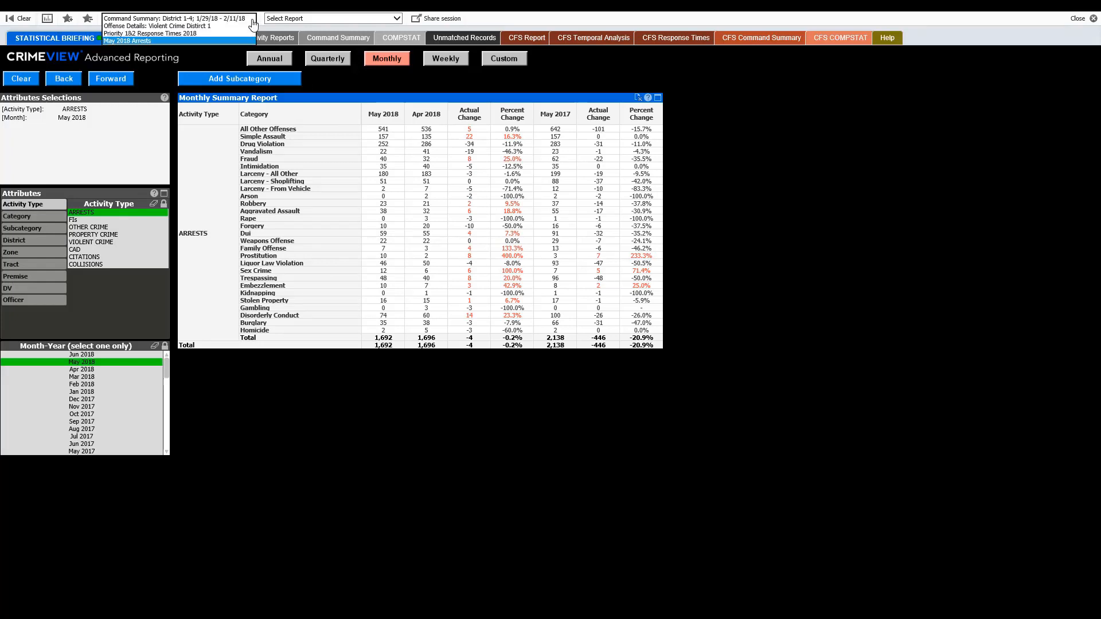